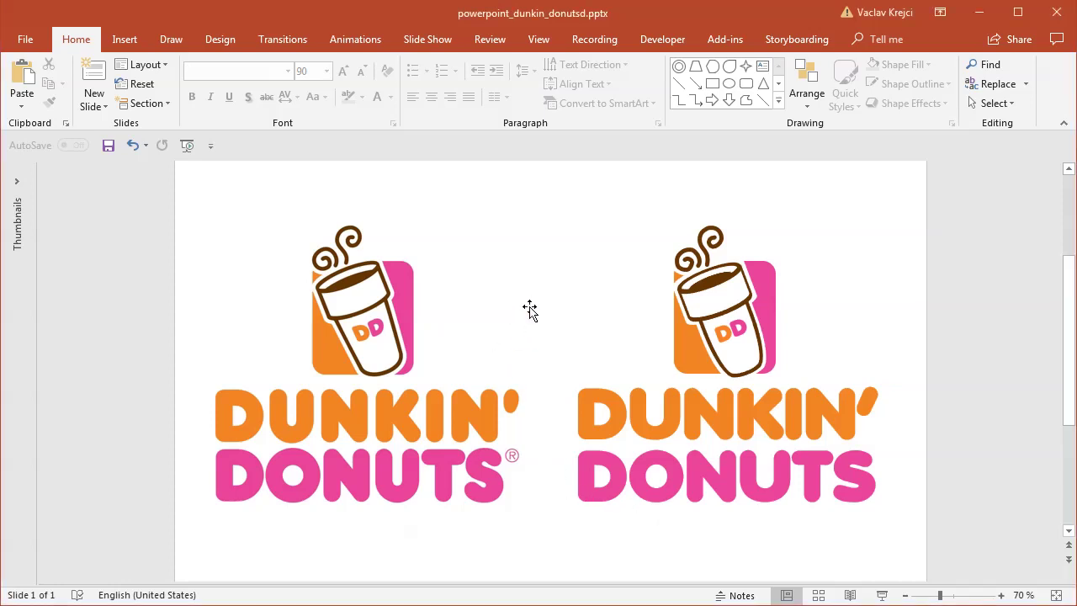
# Inspect the recreated DUNKIN' DONUTS lettering on the finished comparison slide, then deselect it
pyautogui.click(412, 309)
pyautogui.click(721, 427)
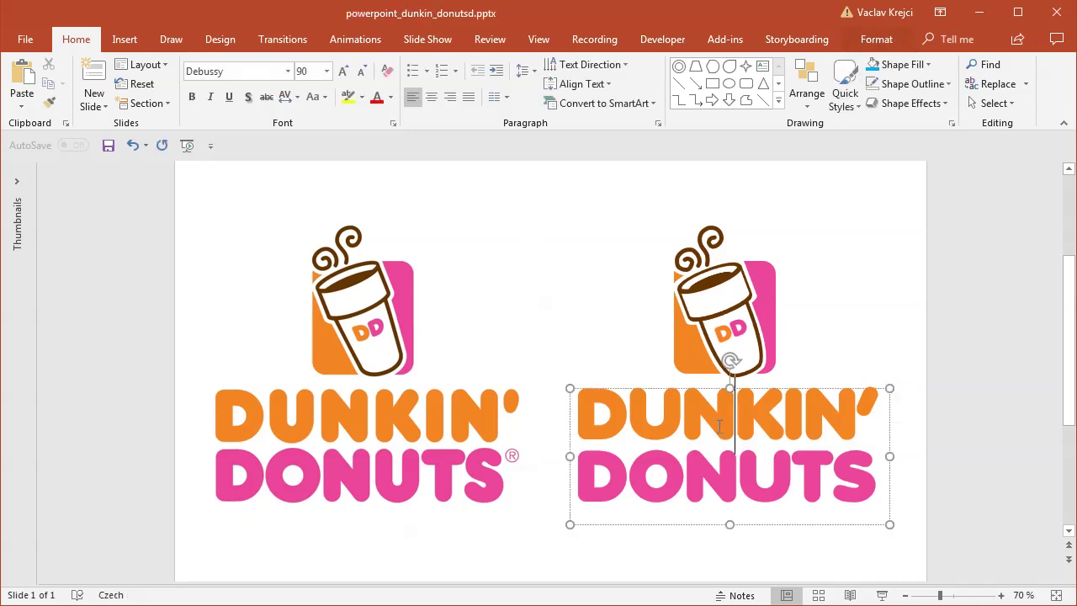
pyautogui.click(579, 303)
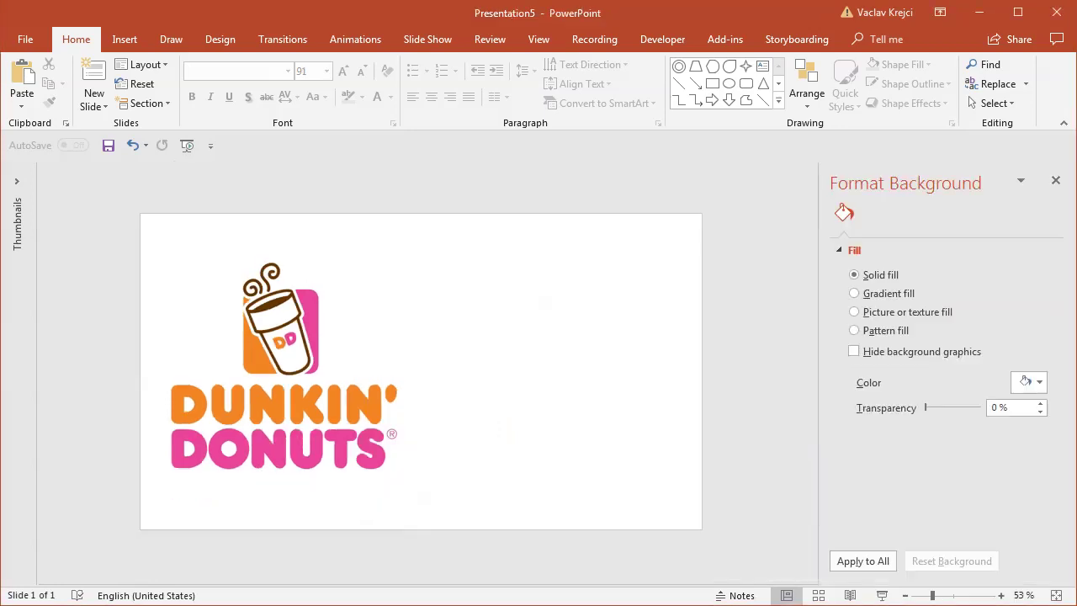
# Add a text box right of the logo reading DUNKIN' and DONUTS on two lines
pyautogui.click(325, 390)
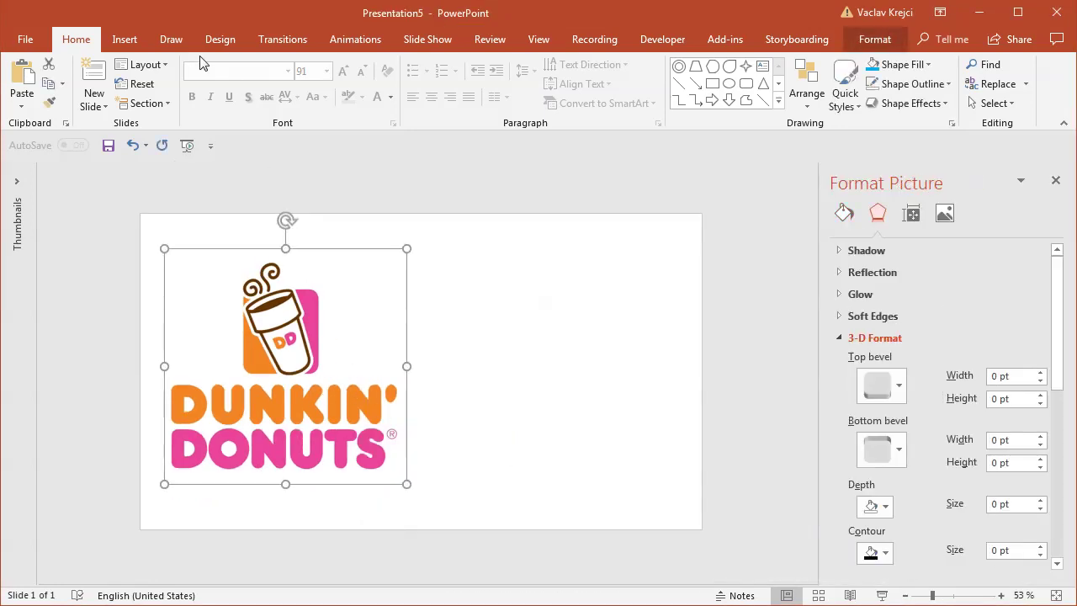
pyautogui.click(135, 39)
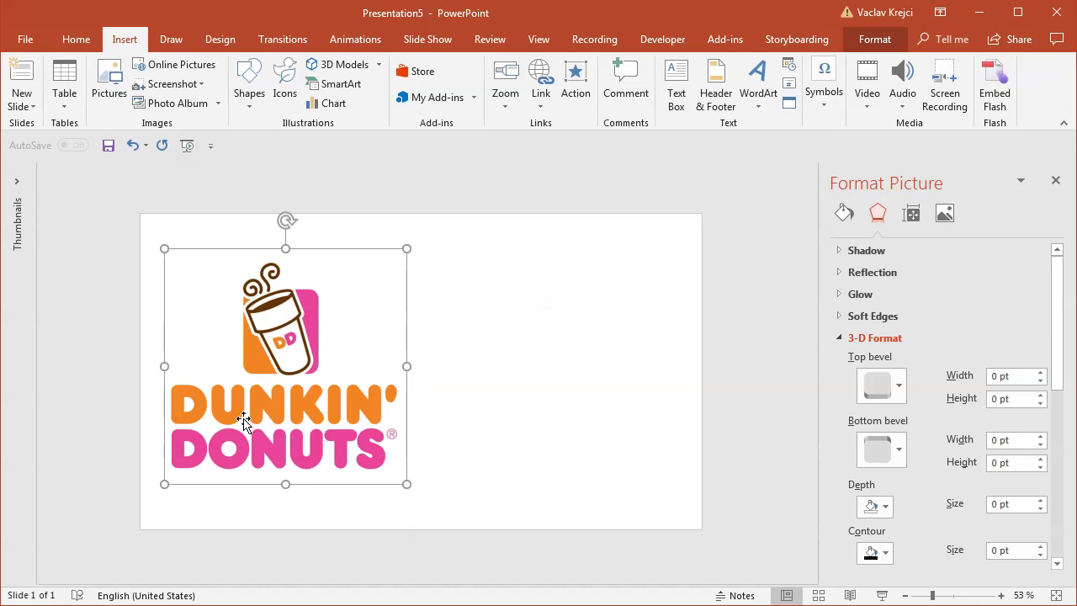
pyautogui.click(677, 87)
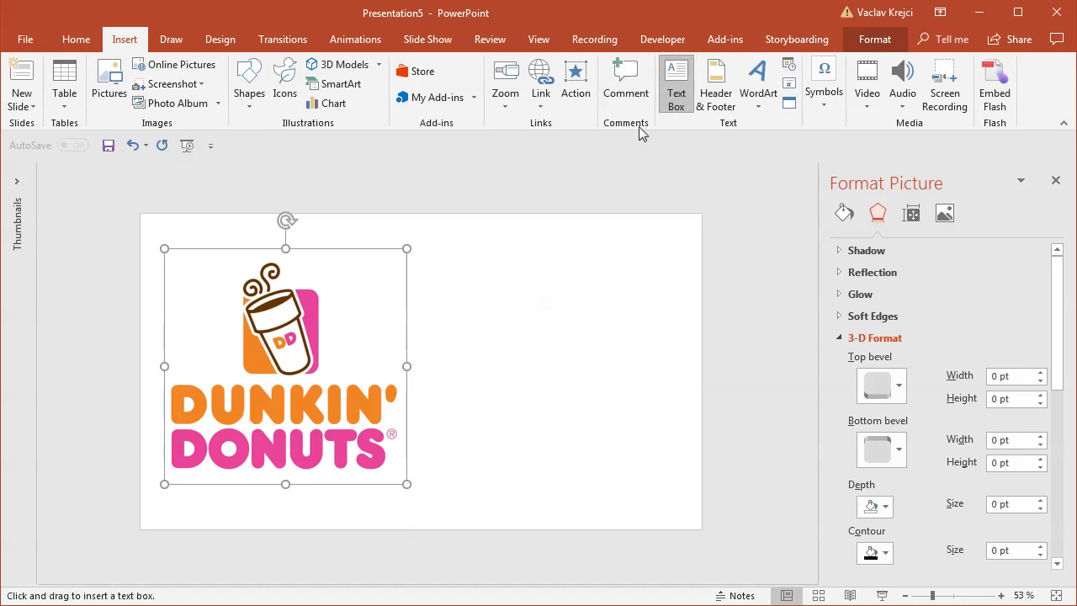
pyautogui.click(462, 383)
pyautogui.write('DUNKIN')
pyautogui.press('Return')
pyautogui.write('DON')
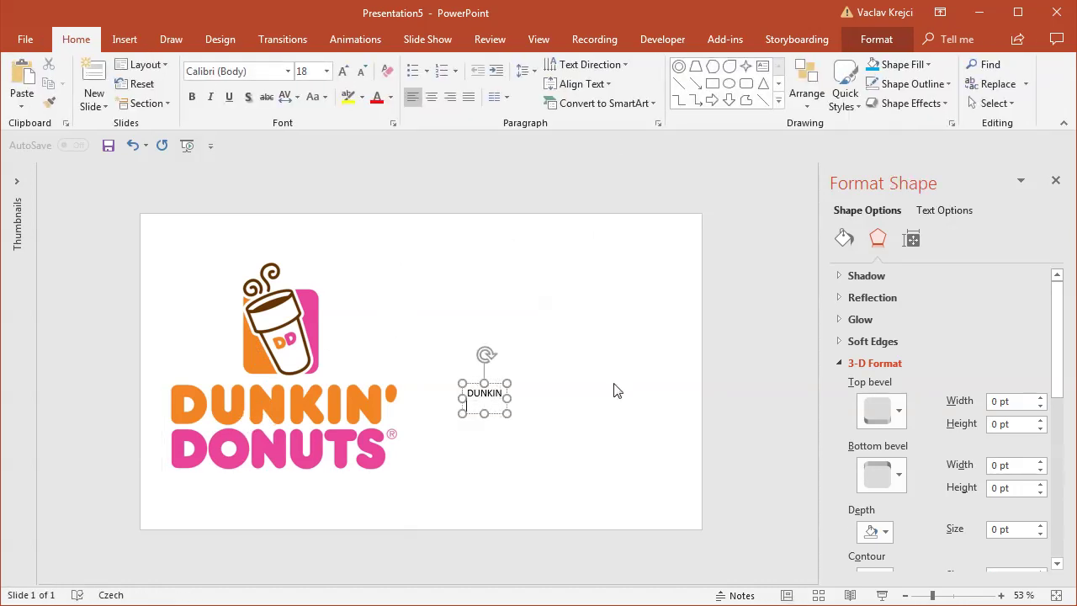
pyautogui.write('UTS')
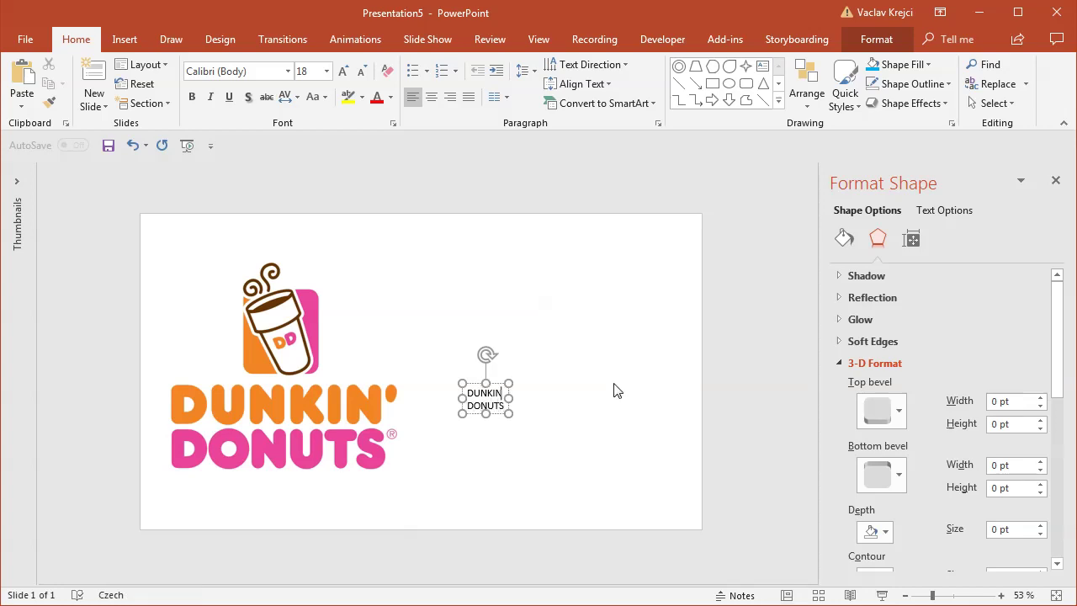
pyautogui.press('Up')
pyautogui.hotkey('alt', 'shift')
pyautogui.write("'")
pyautogui.press('BackSpace')
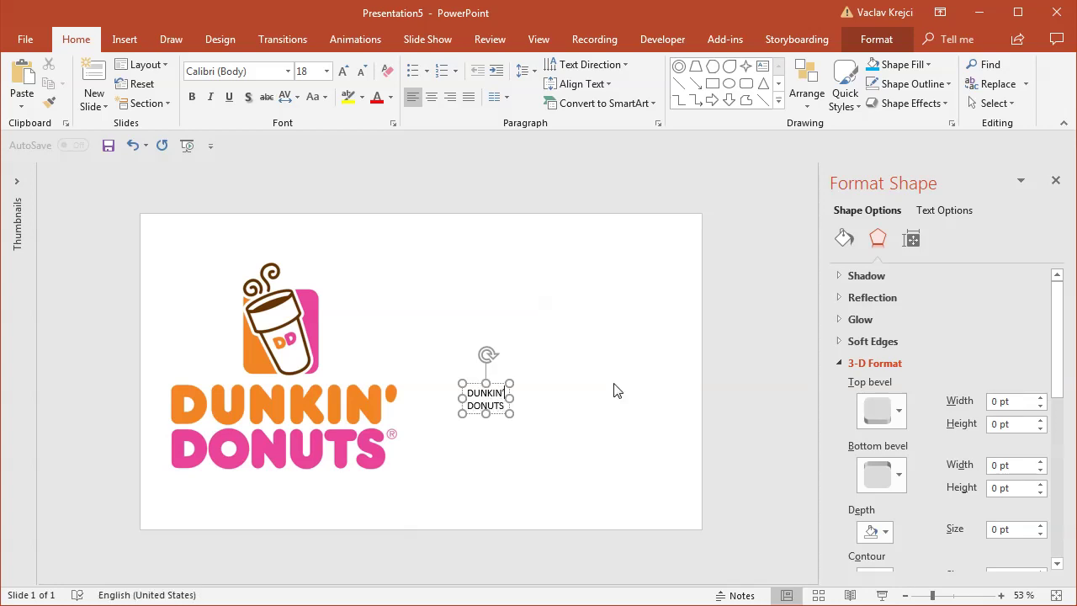
# Set all the text in the Debussy font, dismissing the missing-font warning
pyautogui.hotkey('ctrl', 'a')
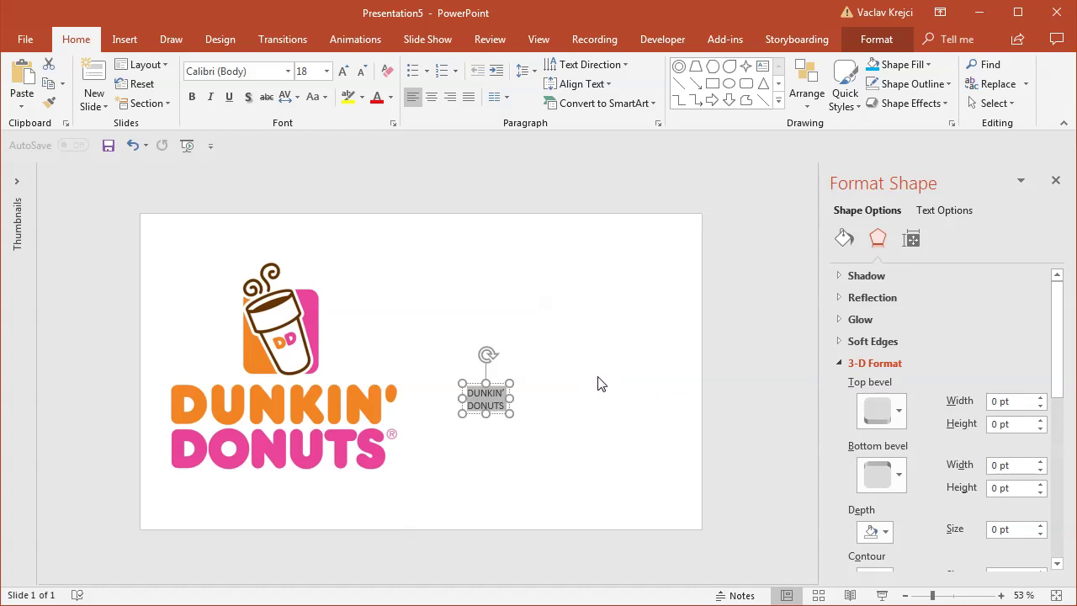
pyautogui.click(227, 71)
pyautogui.write('Debussy')
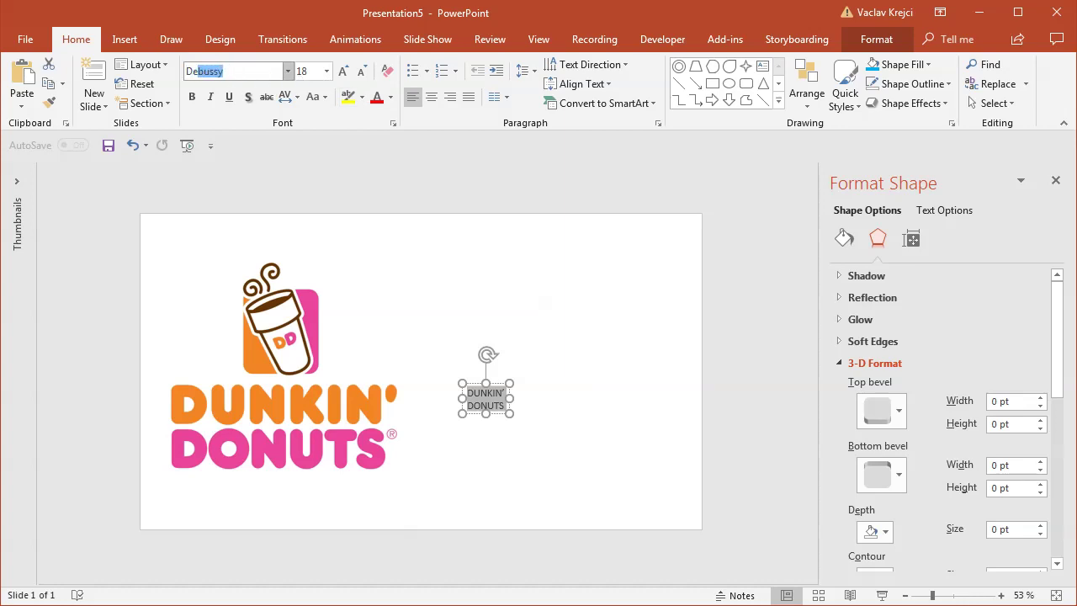
pyautogui.press('Return')
pyautogui.press('Escape')
pyautogui.write('D')
pyautogui.press('Return')
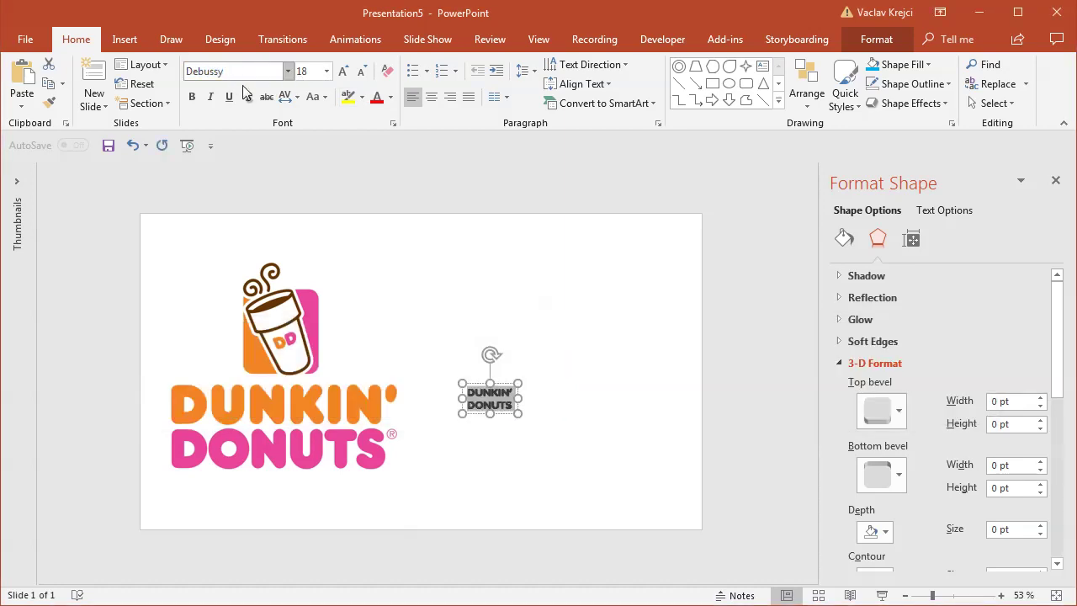
# Set the lettering to 72 pt, compare it over the logo, then enlarge it to 90 pt
pyautogui.click(327, 70)
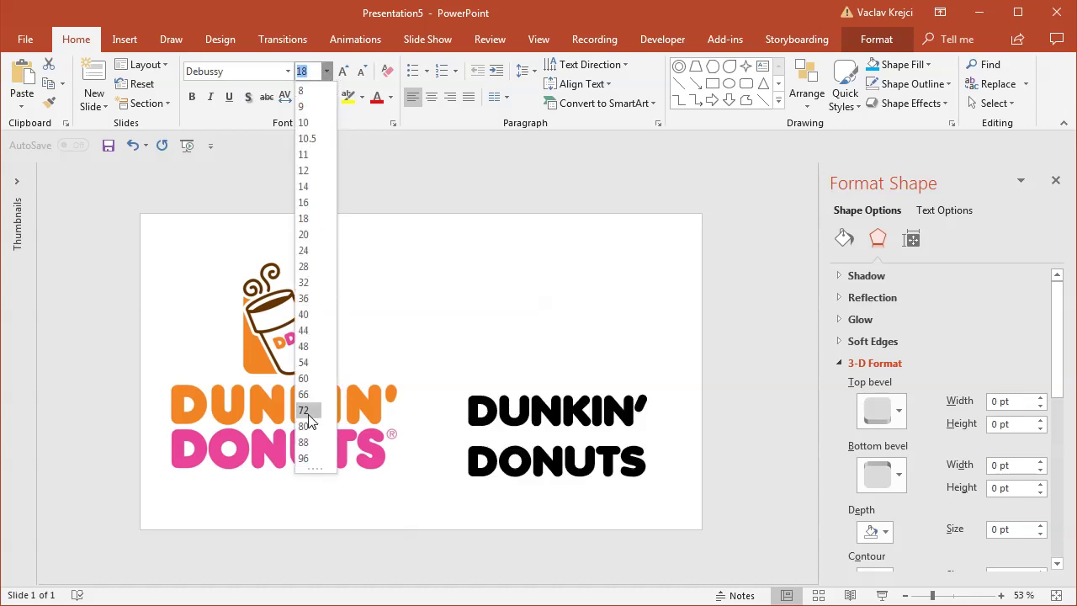
pyautogui.click(306, 410)
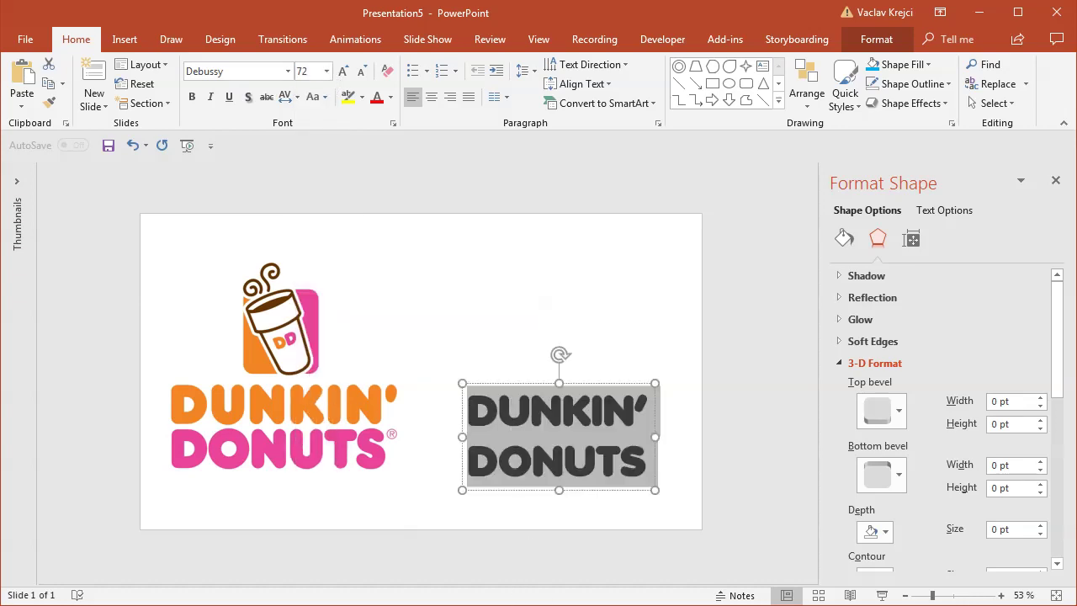
pyautogui.moveTo(511, 384); pyautogui.dragTo(212, 370)
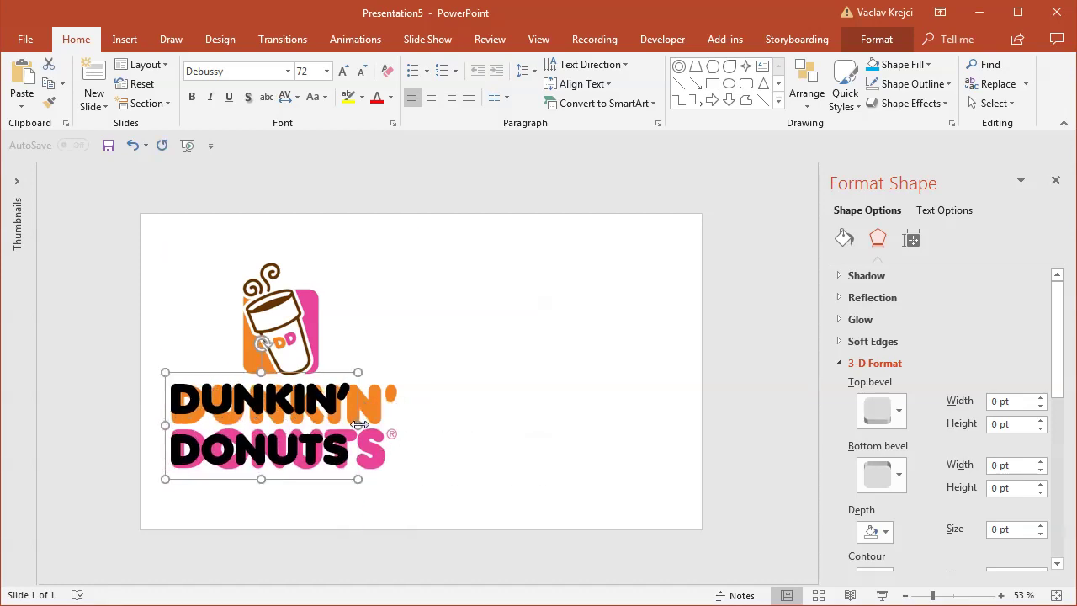
pyautogui.click(343, 72)
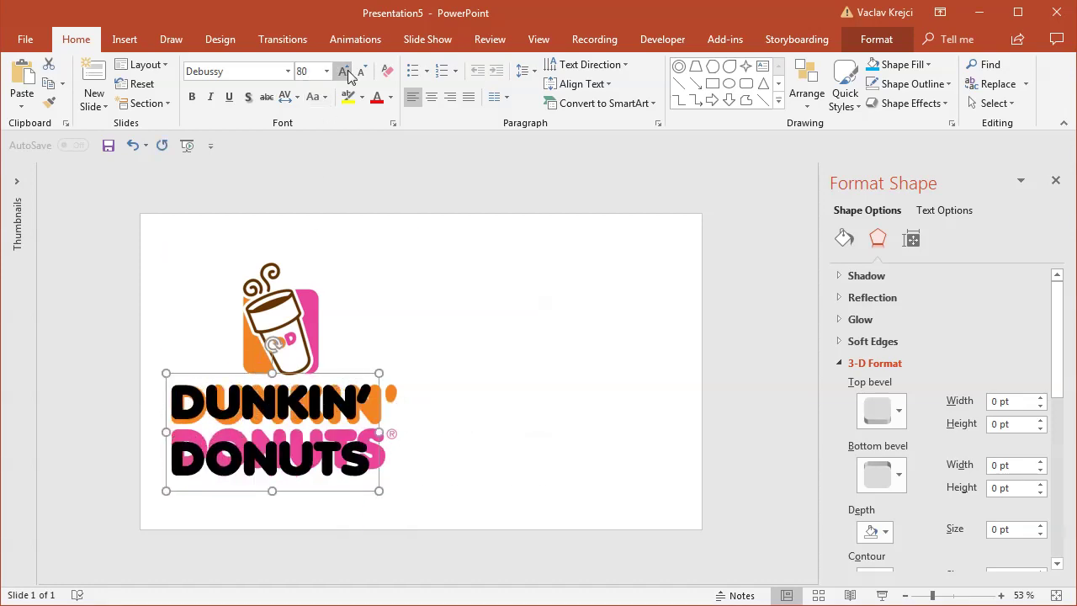
pyautogui.click(357, 74)
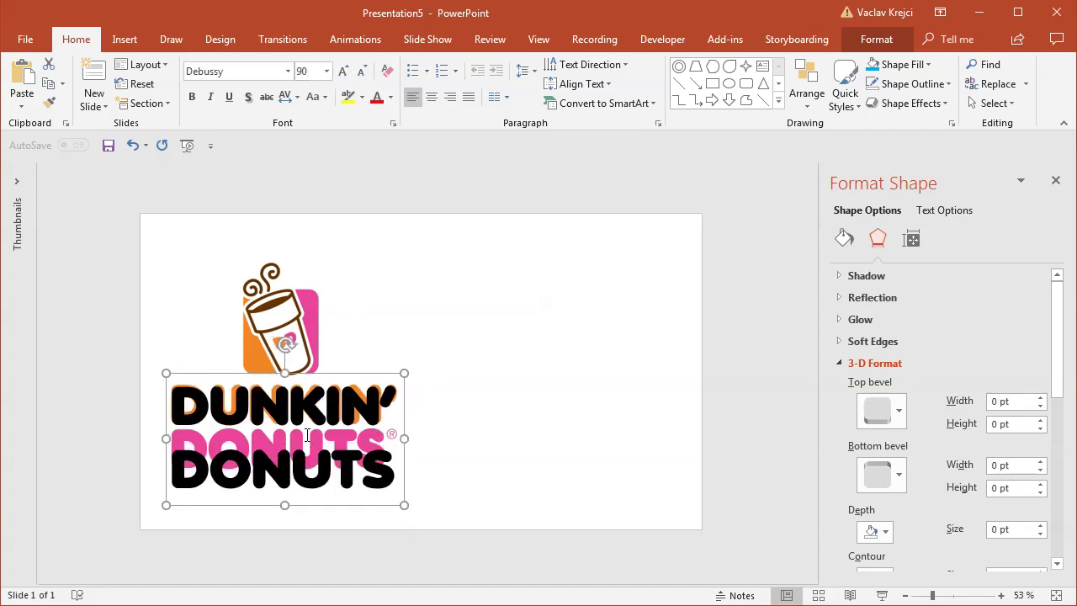
# Set line spacing to exactly 80 pt and line the text box up beside the logo
pyautogui.click(529, 71)
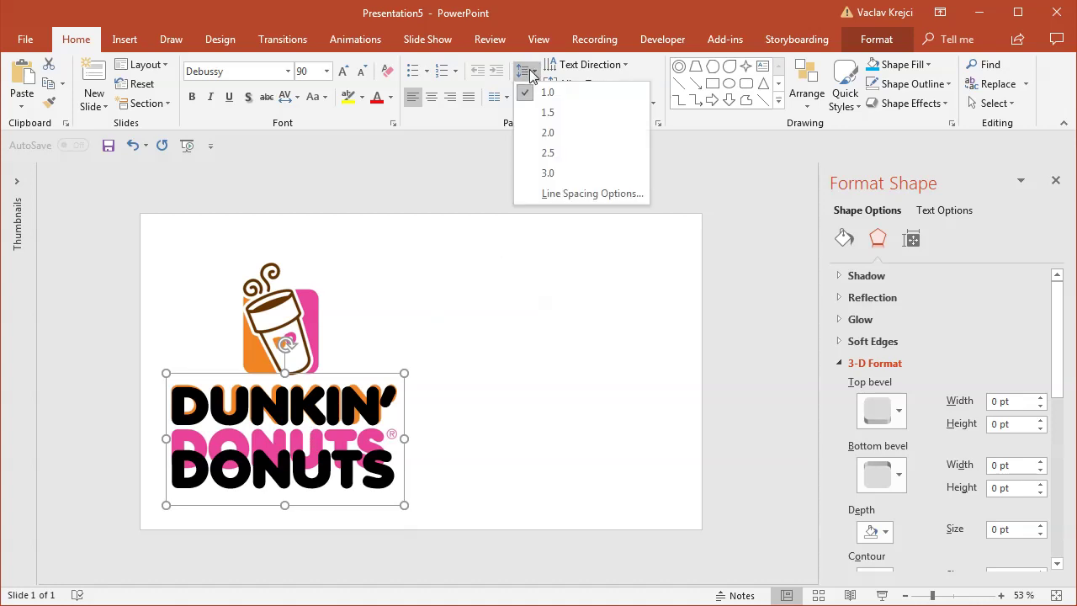
pyautogui.click(573, 193)
pyautogui.click(606, 349)
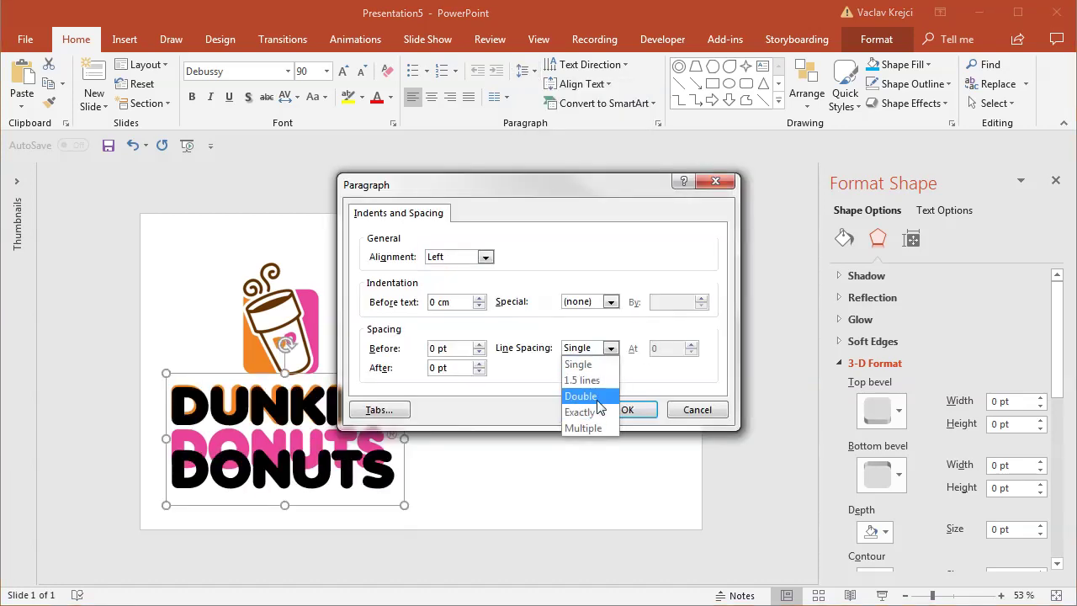
pyautogui.click(594, 409)
pyautogui.write('80')
pyautogui.press('Return')
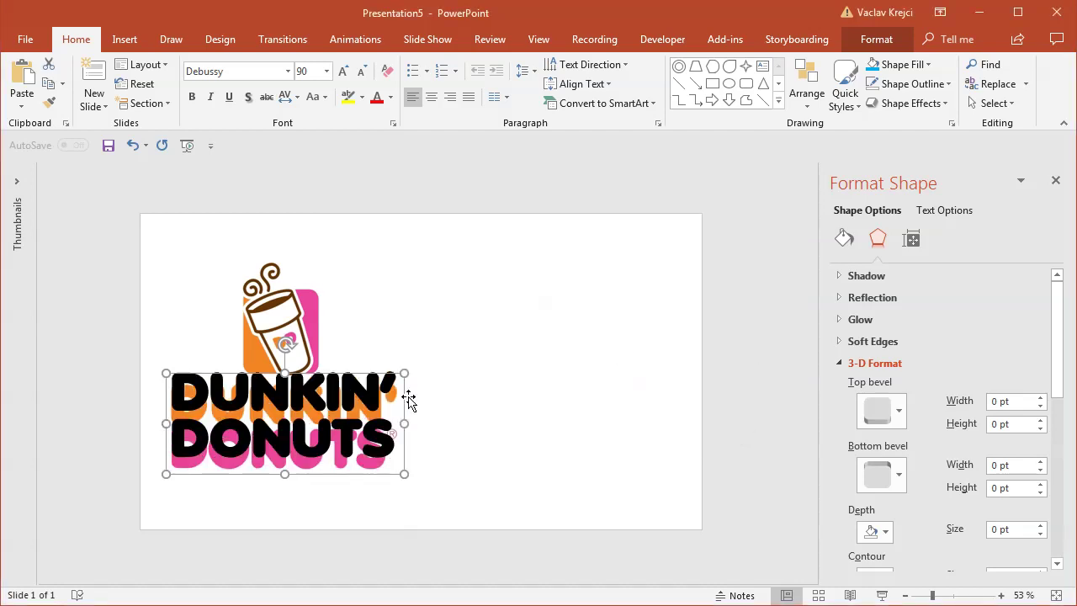
pyautogui.moveTo(367, 377); pyautogui.dragTo(603, 386)
pyautogui.click(666, 405)
# Colour DUNKIN' with the logo's orange using the Text Fill eyedropper
pyautogui.moveTo(666, 405); pyautogui.dragTo(472, 404)
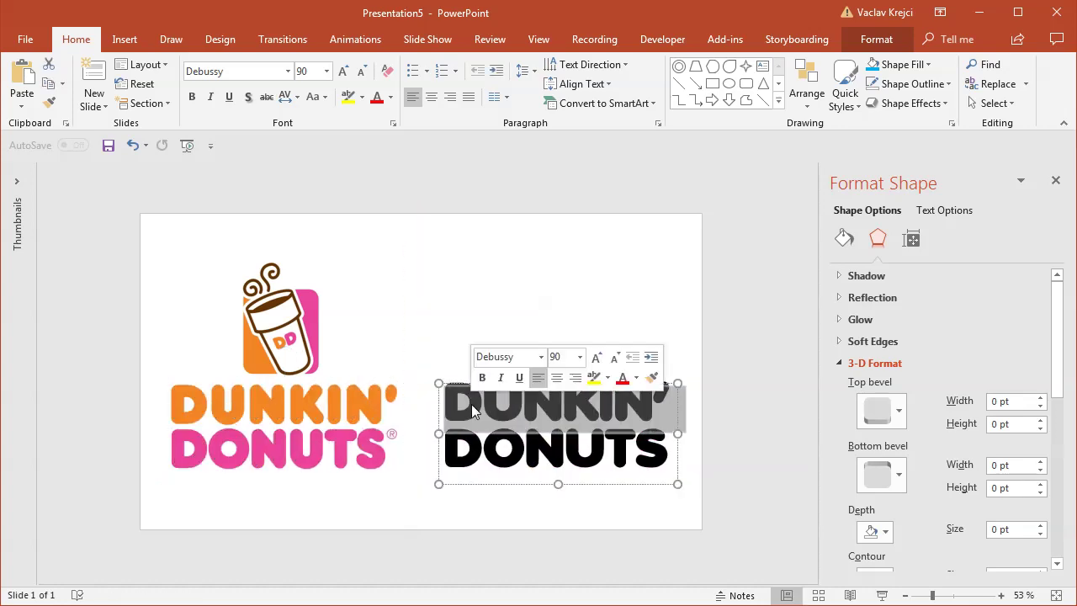
pyautogui.click(876, 38)
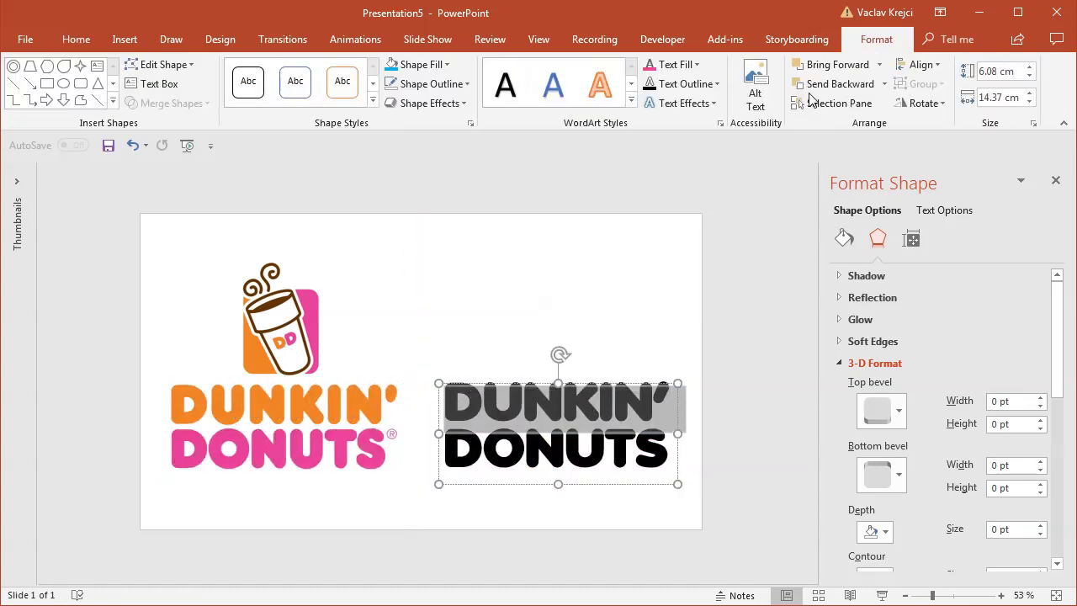
pyautogui.click(676, 66)
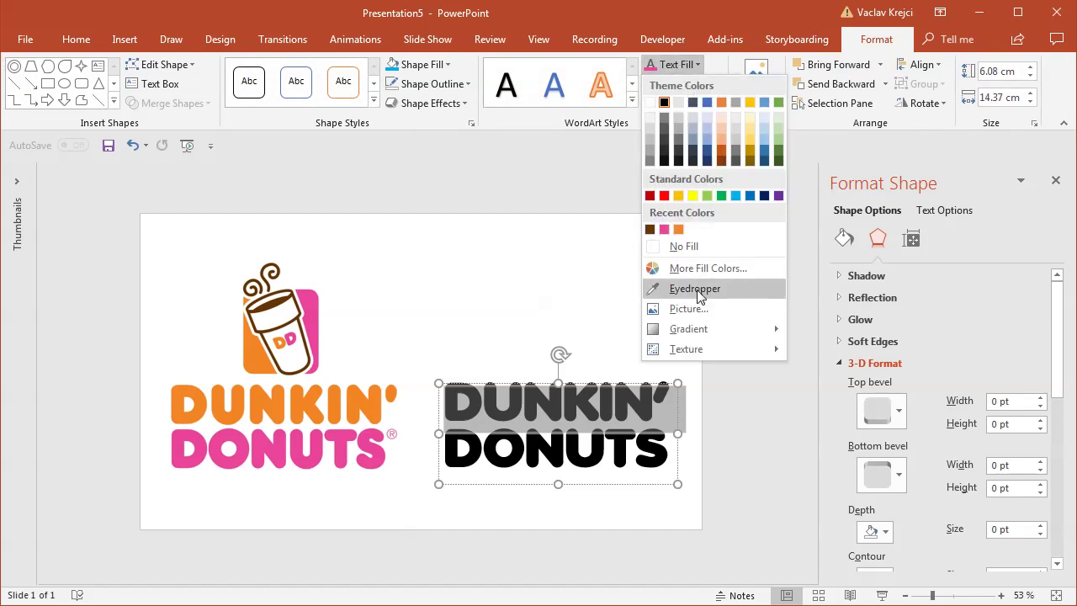
pyautogui.click(695, 288)
pyautogui.click(372, 396)
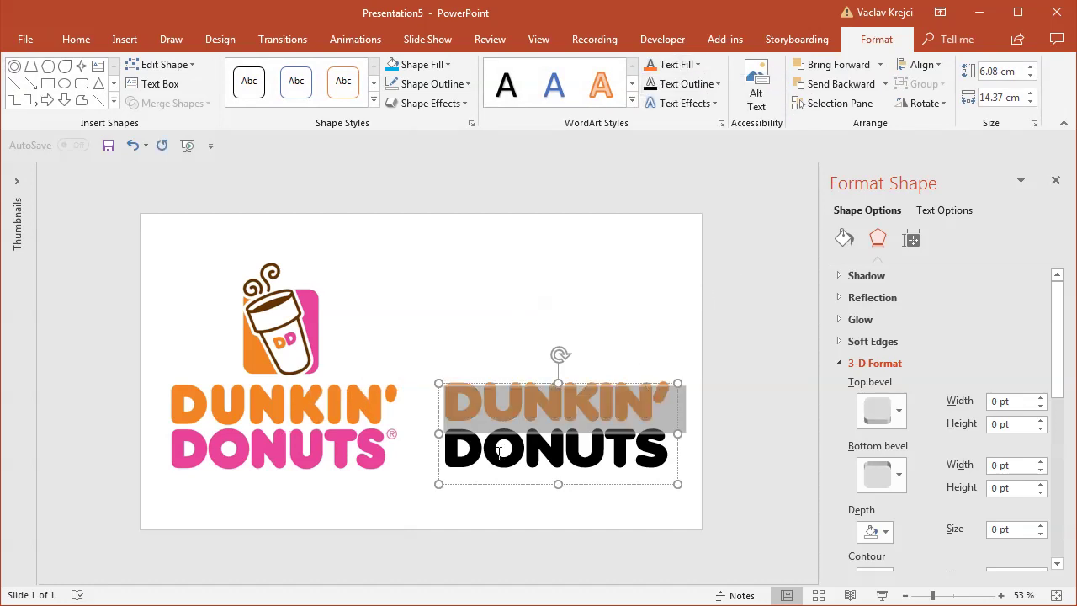
# Colour DONUTS with the logo's pink using the eyedropper, then deselect to check
pyautogui.moveTo(457, 456); pyautogui.dragTo(669, 455)
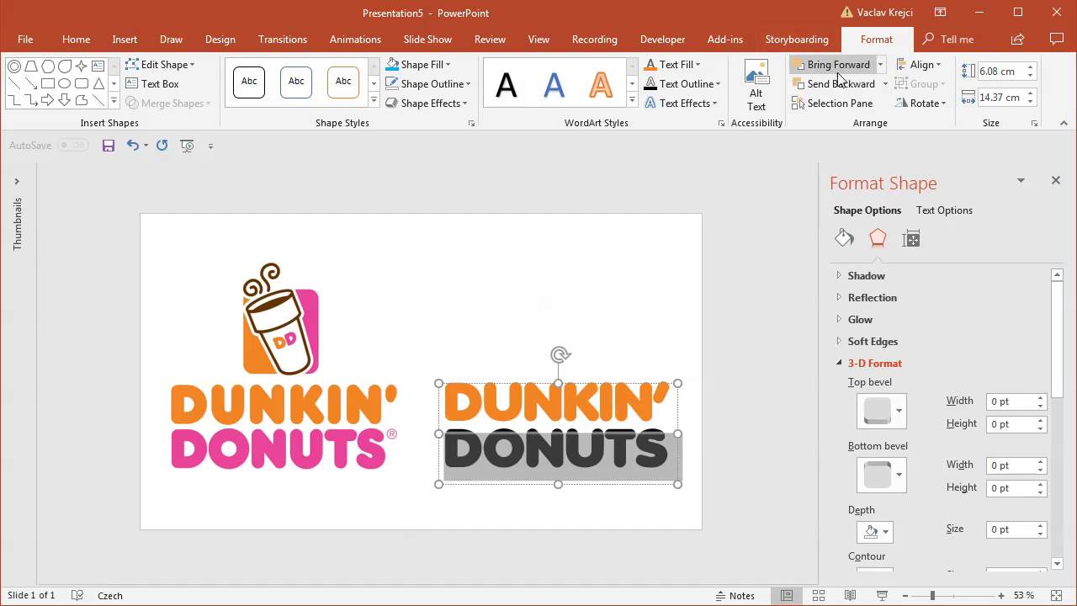
pyautogui.click(676, 65)
pyautogui.click(710, 295)
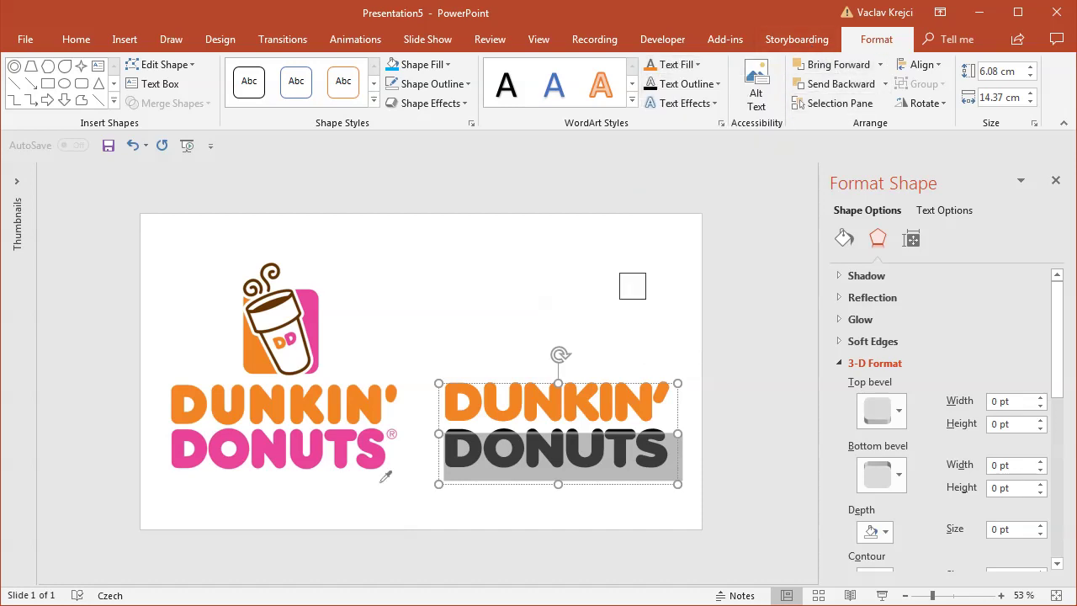
pyautogui.click(345, 430)
pyautogui.click(446, 338)
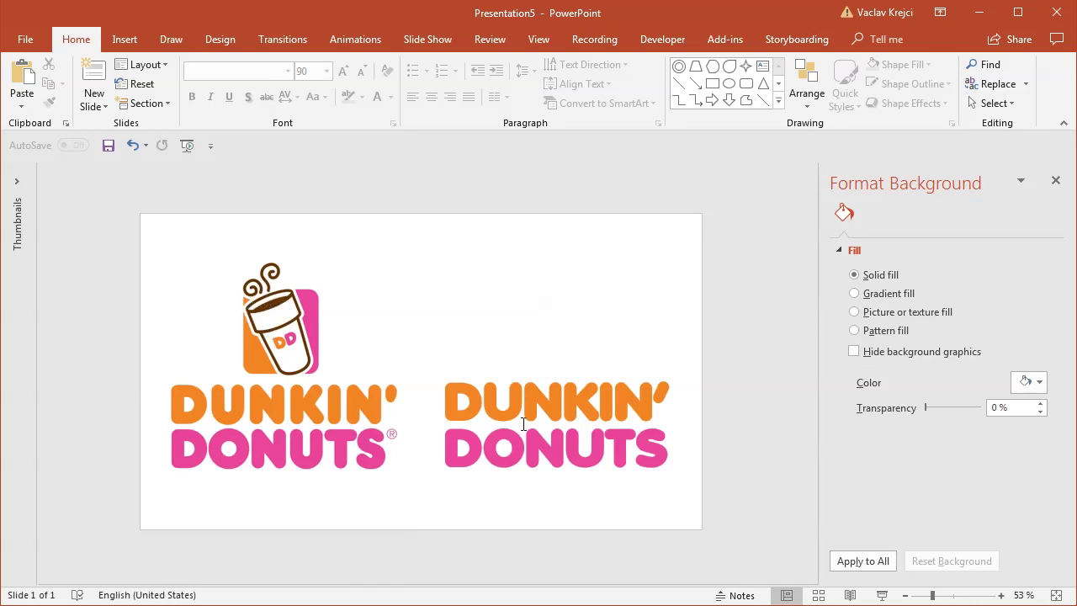
# Draw an oval circle to the right of the cup
pyautogui.click(128, 40)
pyautogui.click(257, 108)
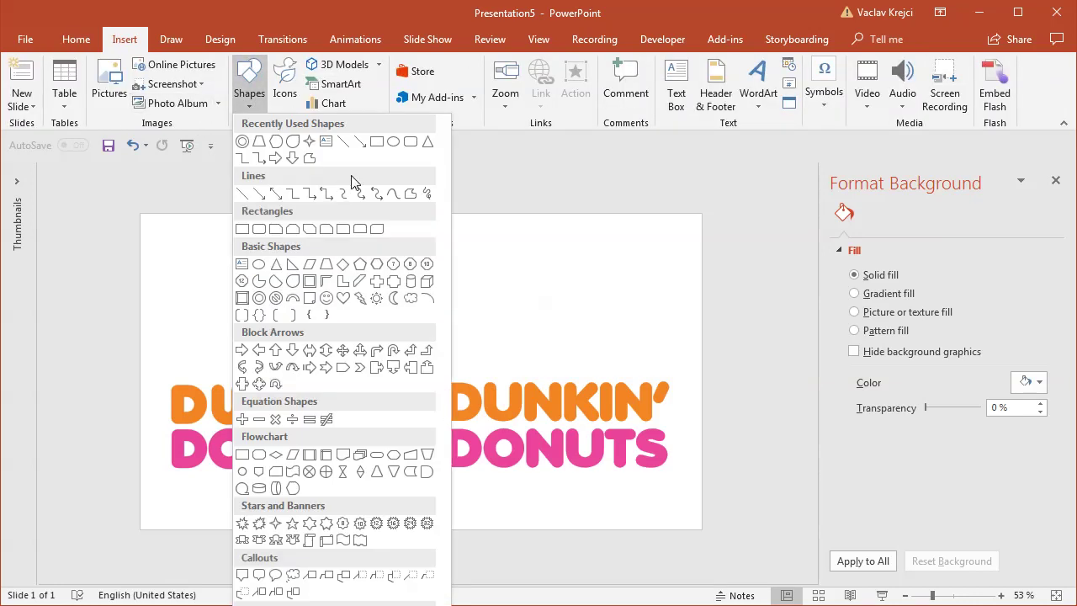
pyautogui.click(388, 144)
pyautogui.moveTo(348, 281); pyautogui.dragTo(381, 313)
pyautogui.click(959, 597)
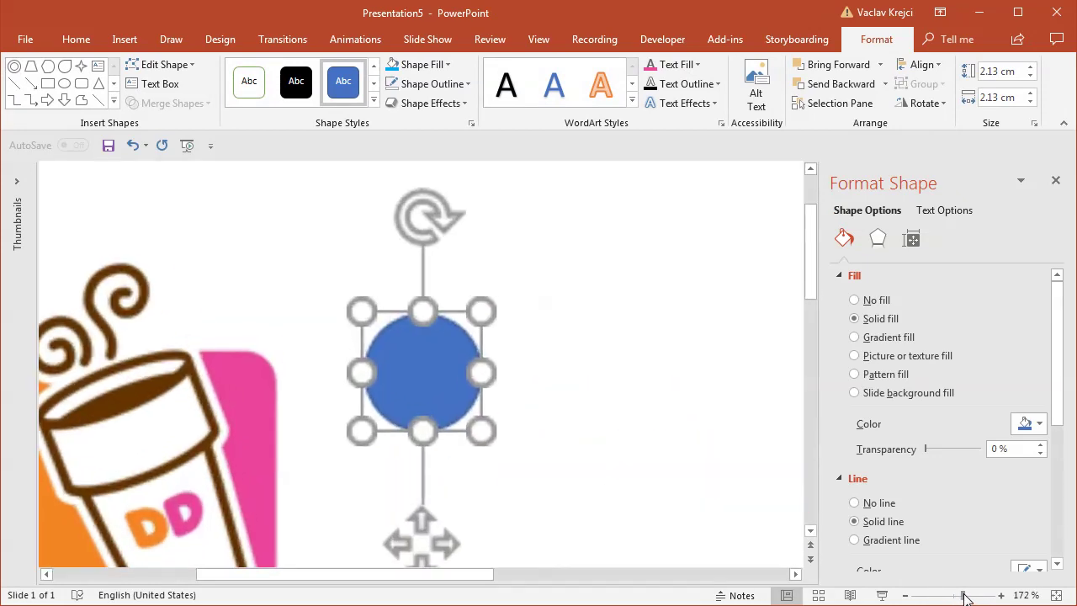
pyautogui.moveTo(452, 578); pyautogui.dragTo(422, 578)
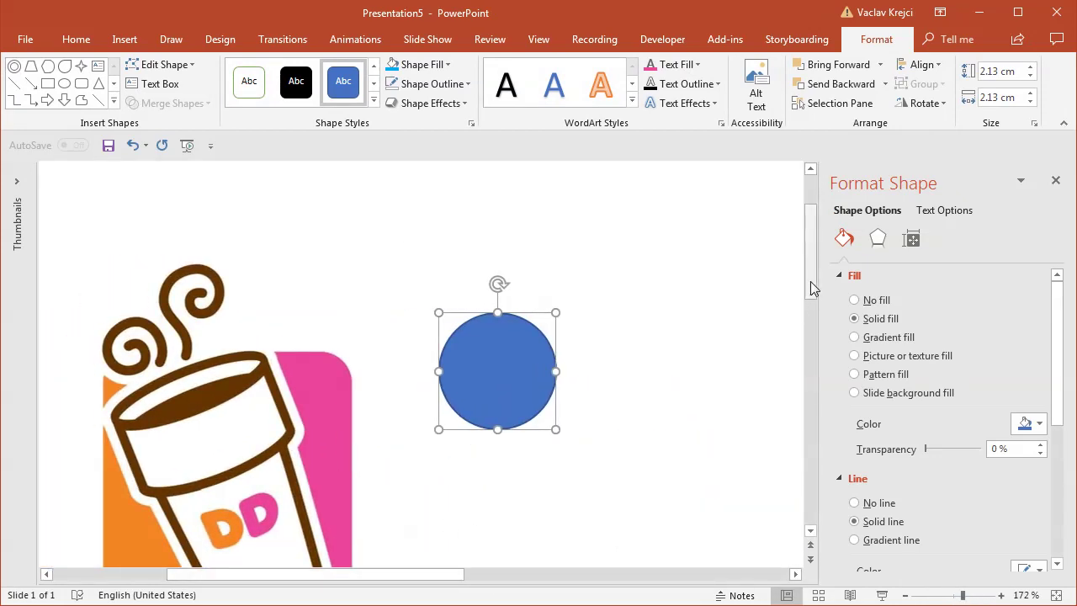
pyautogui.scroll(-2, 811, 290)
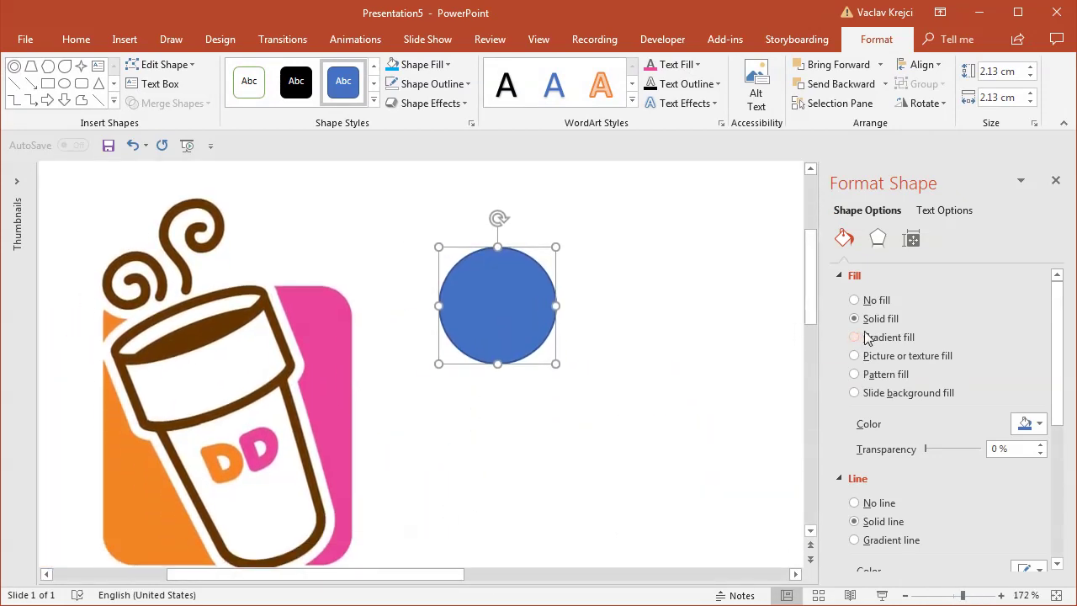
# Fill the circle with white and move it up and left near the cup
pyautogui.click(1027, 424)
pyautogui.click(1018, 462)
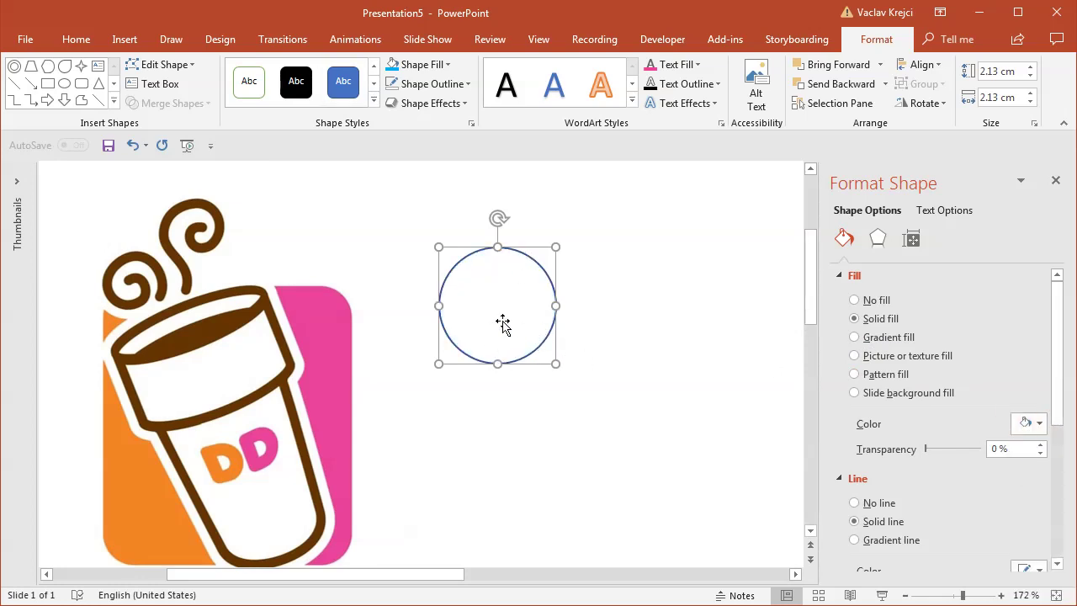
pyautogui.moveTo(495, 323); pyautogui.dragTo(449, 311)
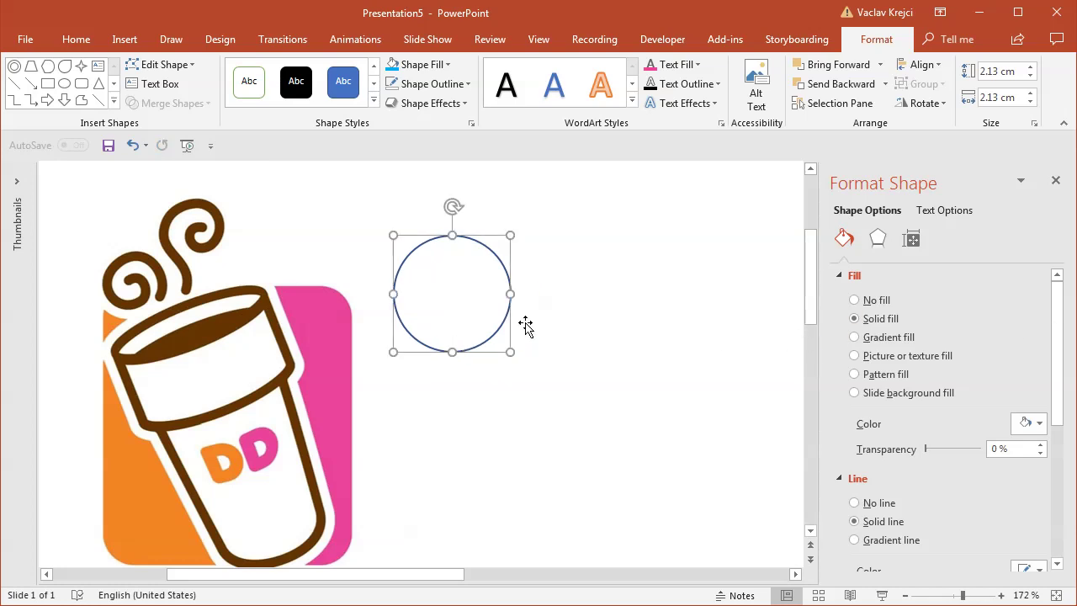
pyautogui.click(877, 241)
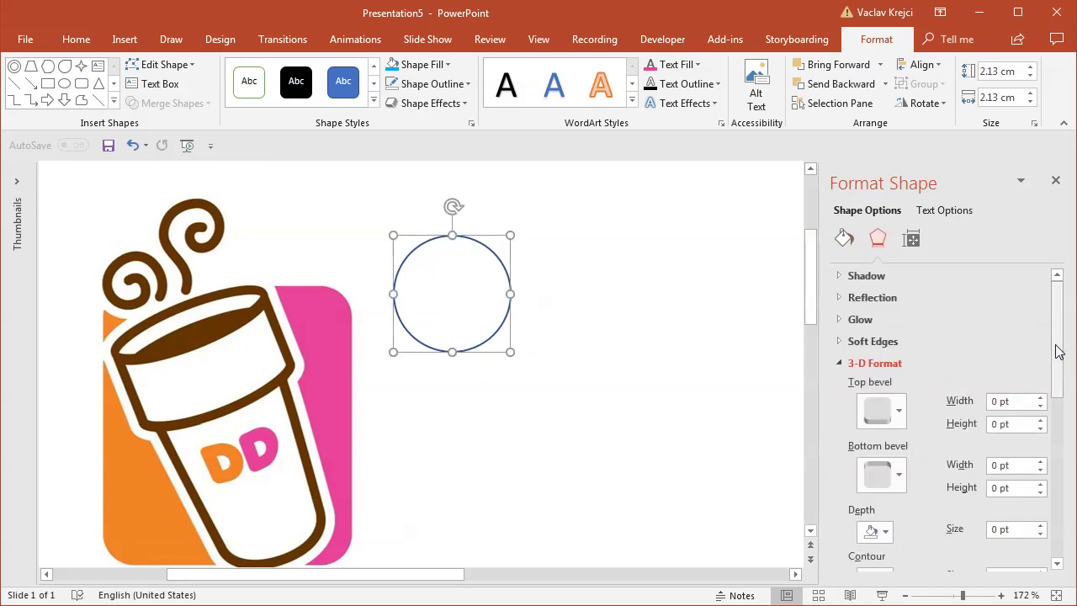
pyautogui.scroll(-5, 948, 356)
# Apply the Isometric: Top Up 3-D rotation and give the circle a 30 pt depth
pyautogui.click(1020, 375)
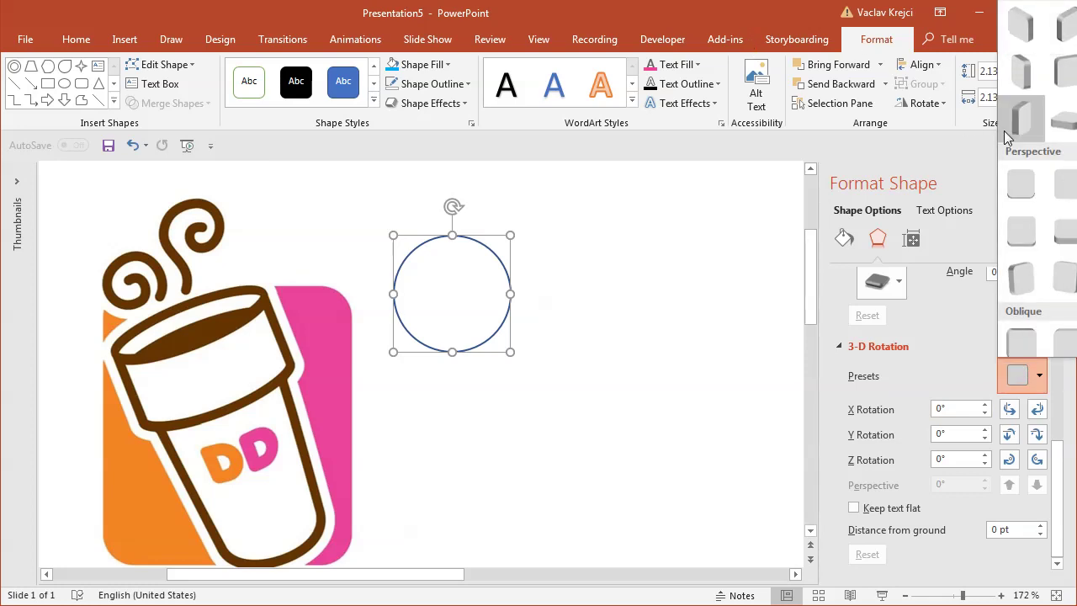
pyautogui.click(661, 113)
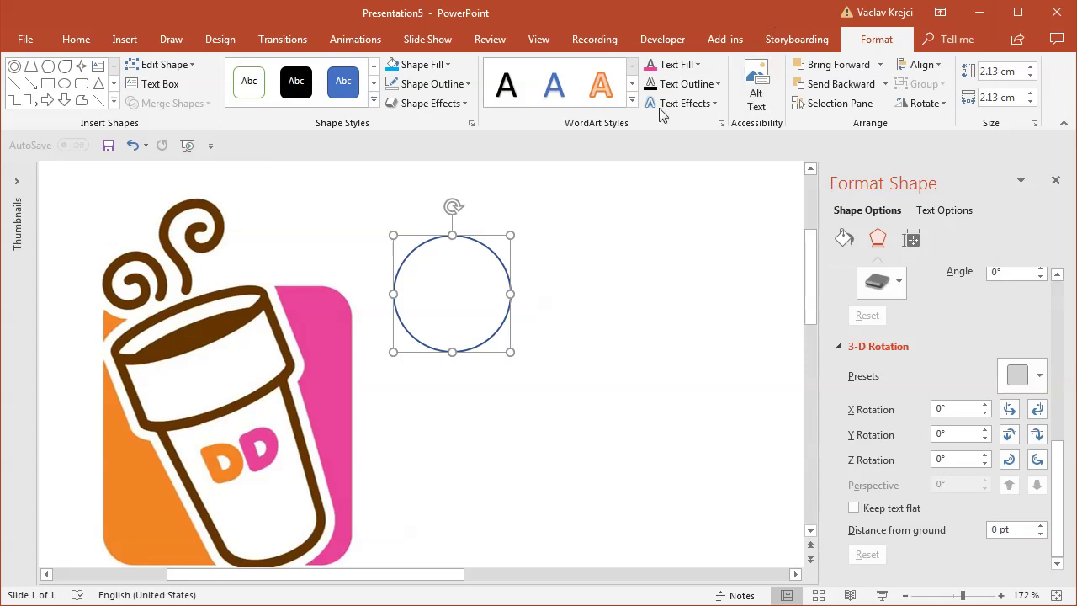
pyautogui.click(457, 104)
pyautogui.moveTo(463, 358)
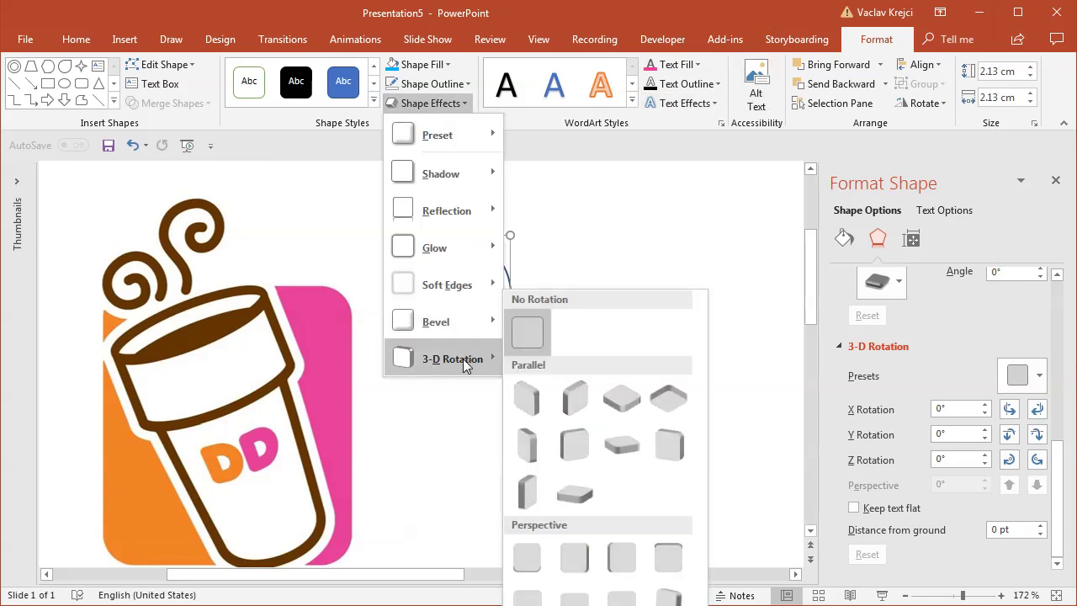
pyautogui.click(612, 405)
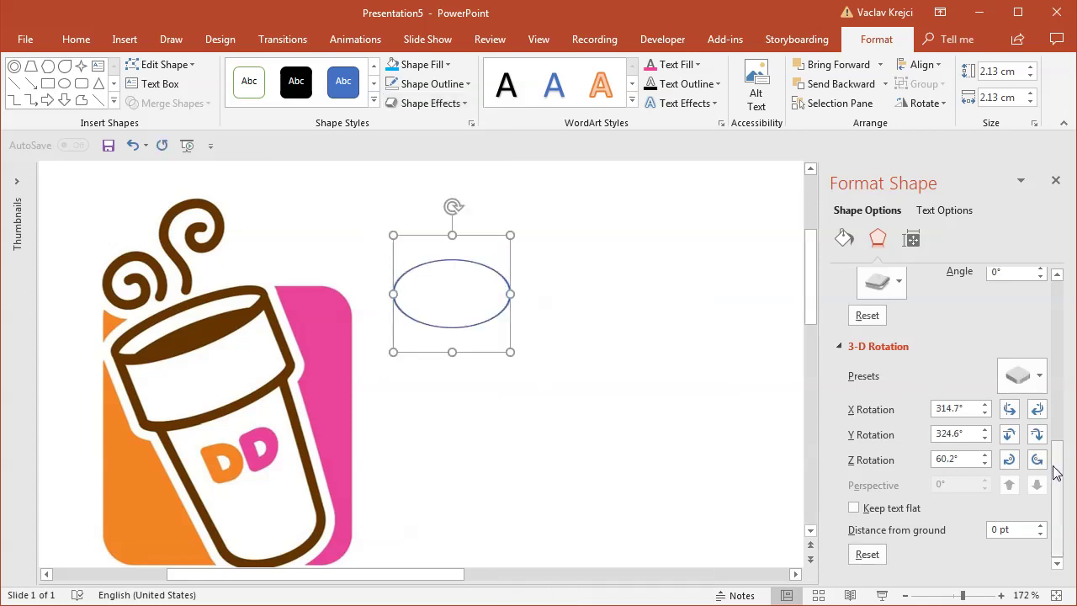
pyautogui.scroll(3, 1057, 473)
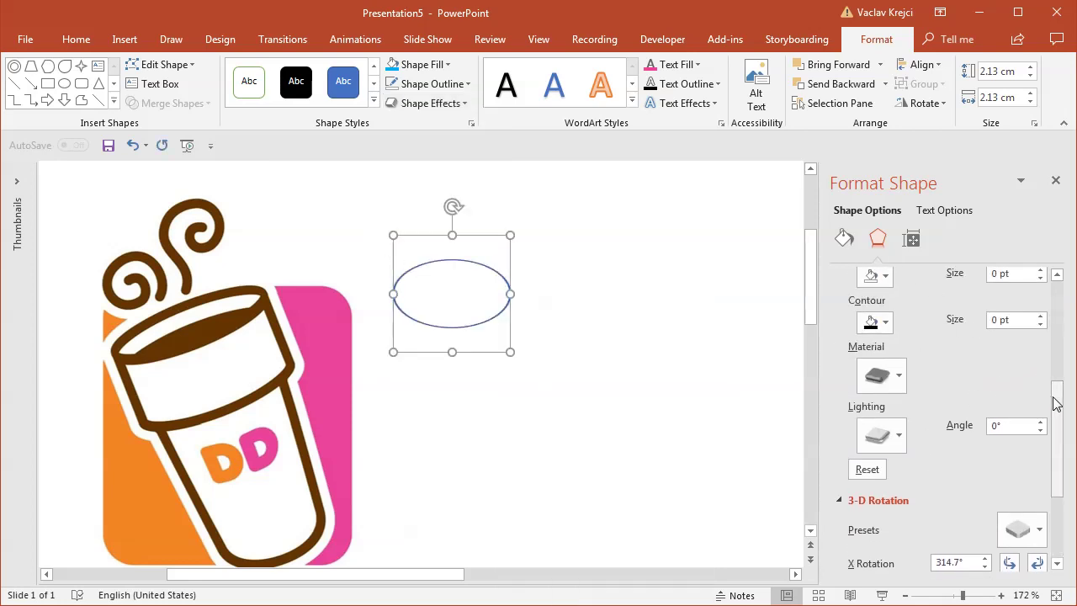
pyautogui.scroll(2, 1053, 392)
pyautogui.click(964, 376)
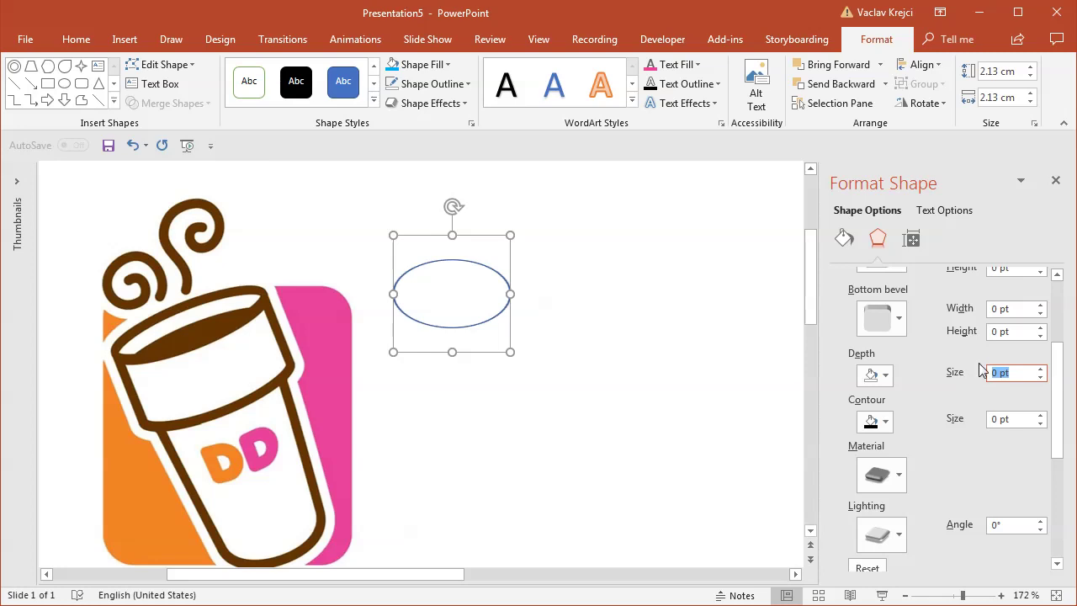
pyautogui.write('50')
pyautogui.moveTo(1014, 374); pyautogui.dragTo(979, 380)
pyautogui.write('30')
# Adjust the X, Y and Z rotation and fit the cylinder onto the cup's rim
pyautogui.moveTo(500, 324); pyautogui.dragTo(253, 364)
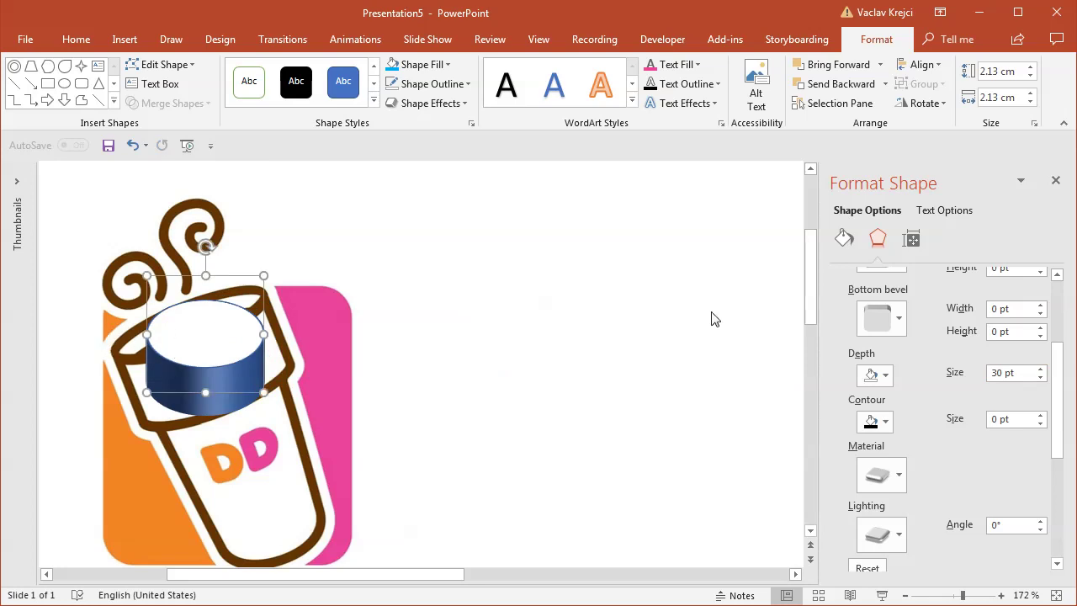
pyautogui.moveTo(1058, 370); pyautogui.dragTo(1058, 468)
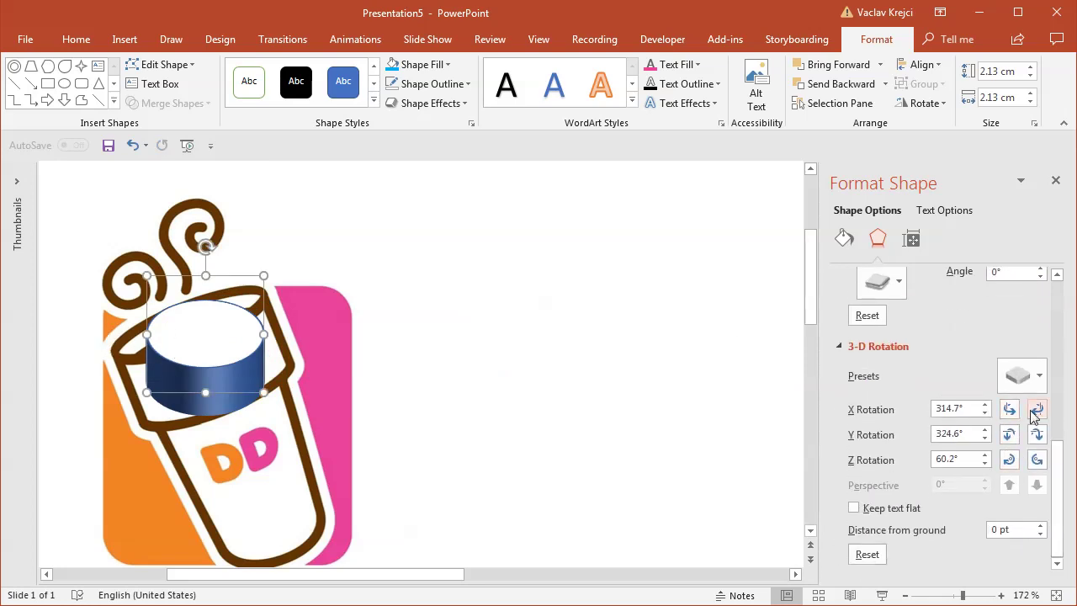
pyautogui.click(1038, 410)
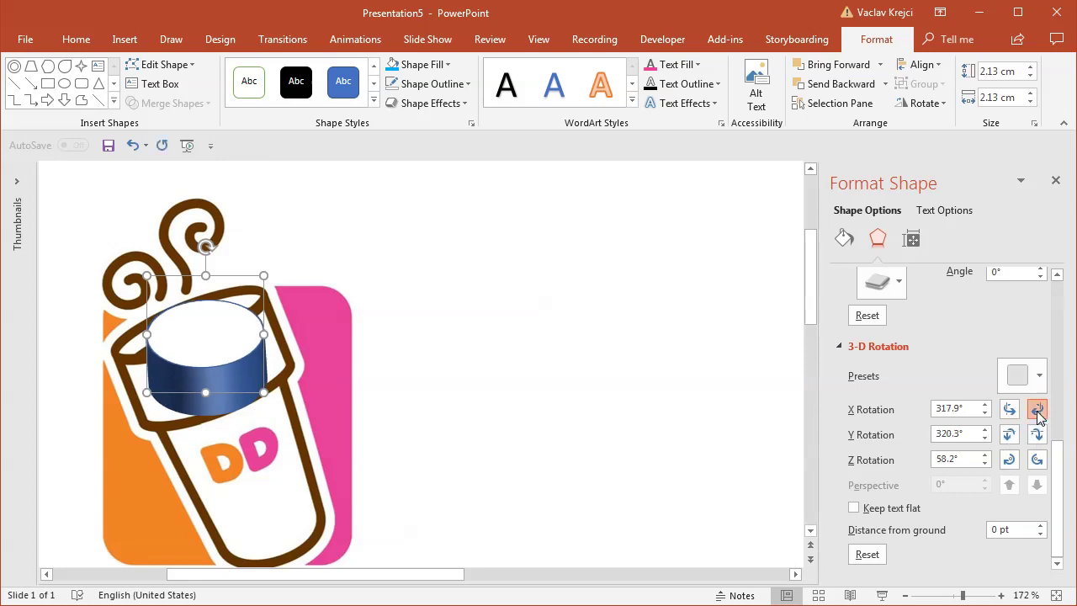
pyautogui.click(1037, 410)
pyautogui.click(1037, 410)
pyautogui.click(1037, 410)
pyautogui.click(1010, 410)
pyautogui.click(1038, 435)
pyautogui.click(1038, 434)
pyautogui.click(1038, 434)
pyautogui.click(1037, 460)
pyautogui.moveTo(229, 368); pyautogui.dragTo(252, 397)
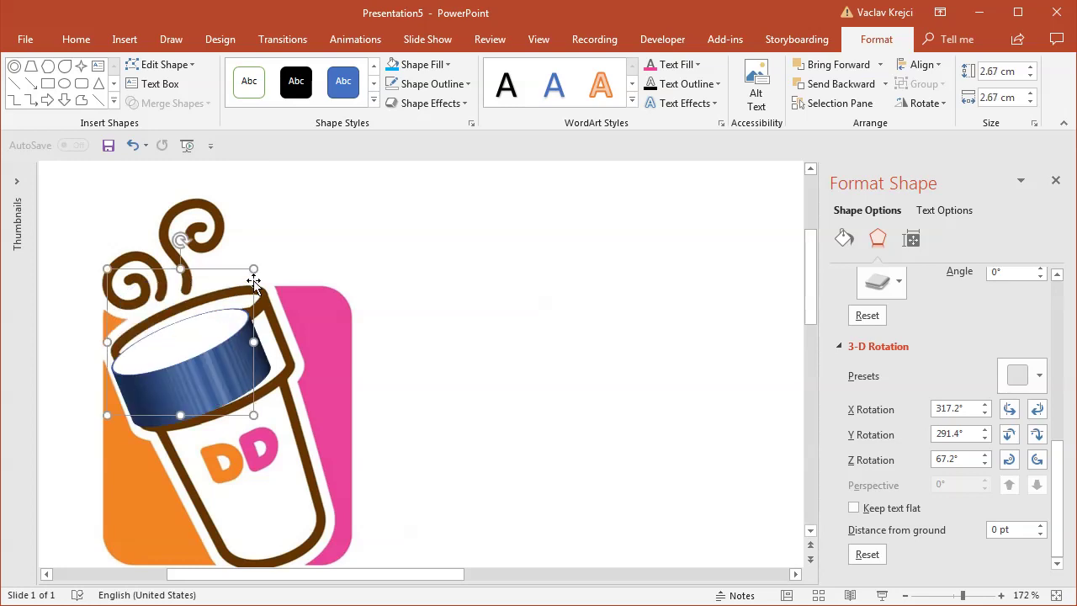
pyautogui.moveTo(253, 277); pyautogui.dragTo(274, 249)
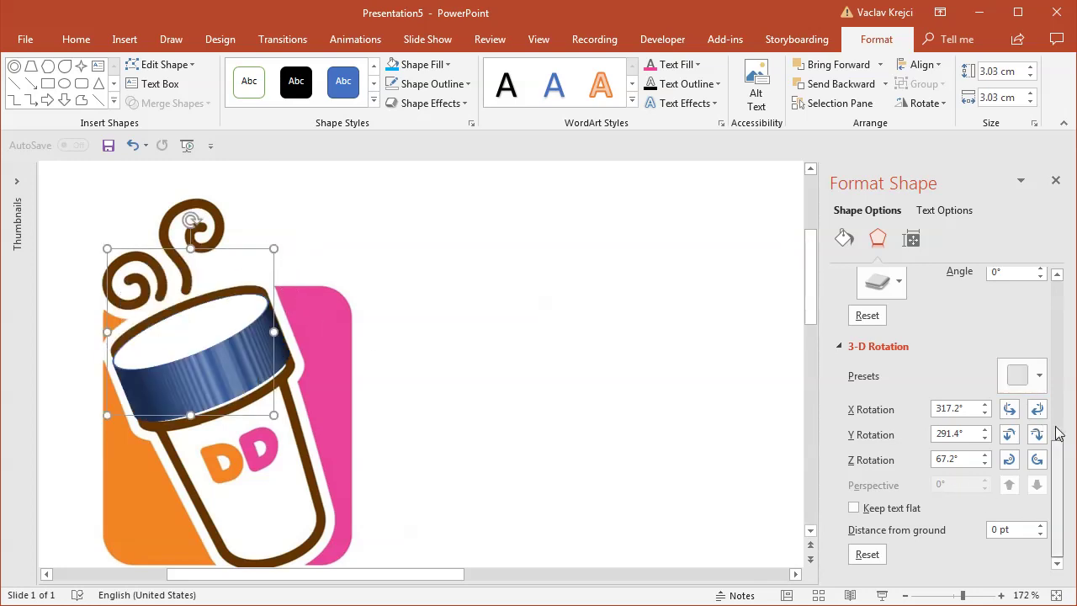
# Raise the cylinder depth to 34 pt, shrink it slightly, and move it right of the cup
pyautogui.scroll(3, 1052, 446)
pyautogui.moveTo(1022, 286); pyautogui.dragTo(992, 284)
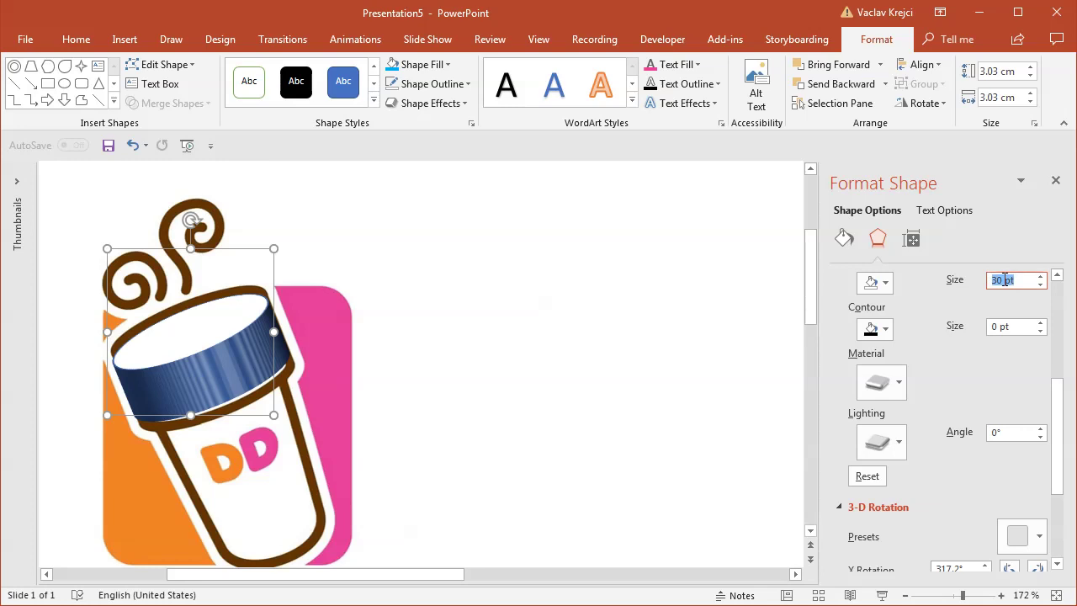
pyautogui.write('32')
pyautogui.click(1040, 276)
pyautogui.click(1040, 276)
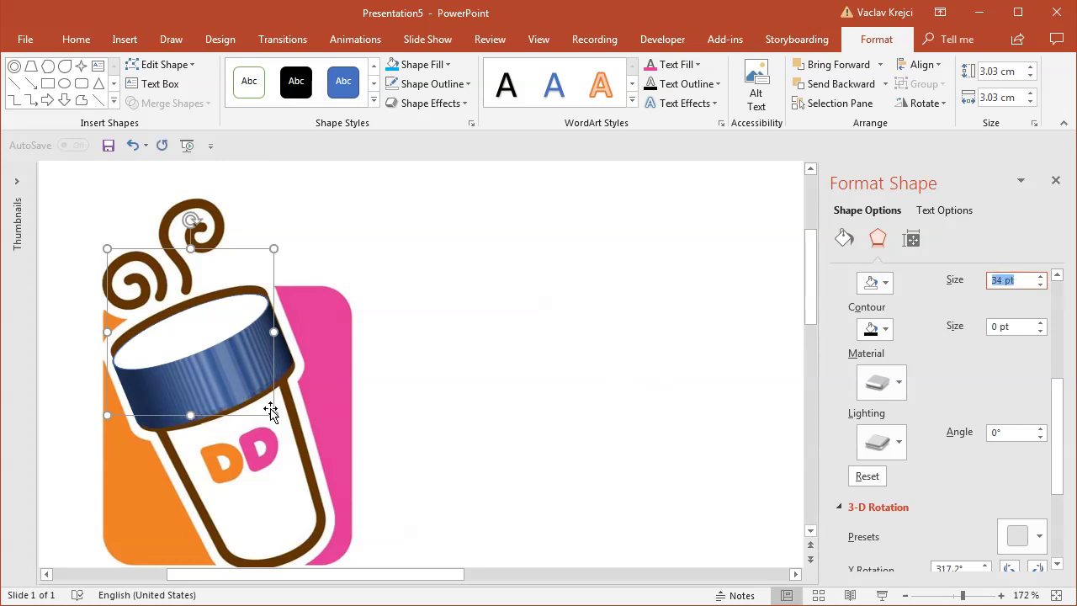
pyautogui.moveTo(275, 417); pyautogui.dragTo(258, 403)
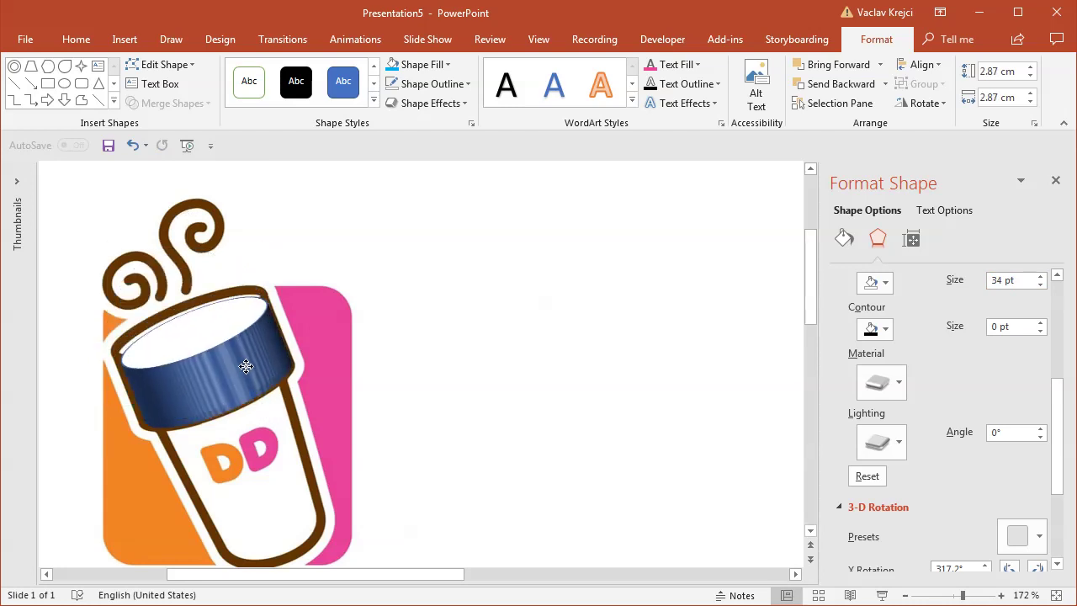
pyautogui.moveTo(180, 348); pyautogui.dragTo(508, 348)
# Set the cap's outline colour to the cup's brown with the eyedropper
pyautogui.click(844, 239)
pyautogui.moveTo(1059, 438); pyautogui.dragTo(1058, 383)
pyautogui.click(1029, 379)
pyautogui.click(1037, 579)
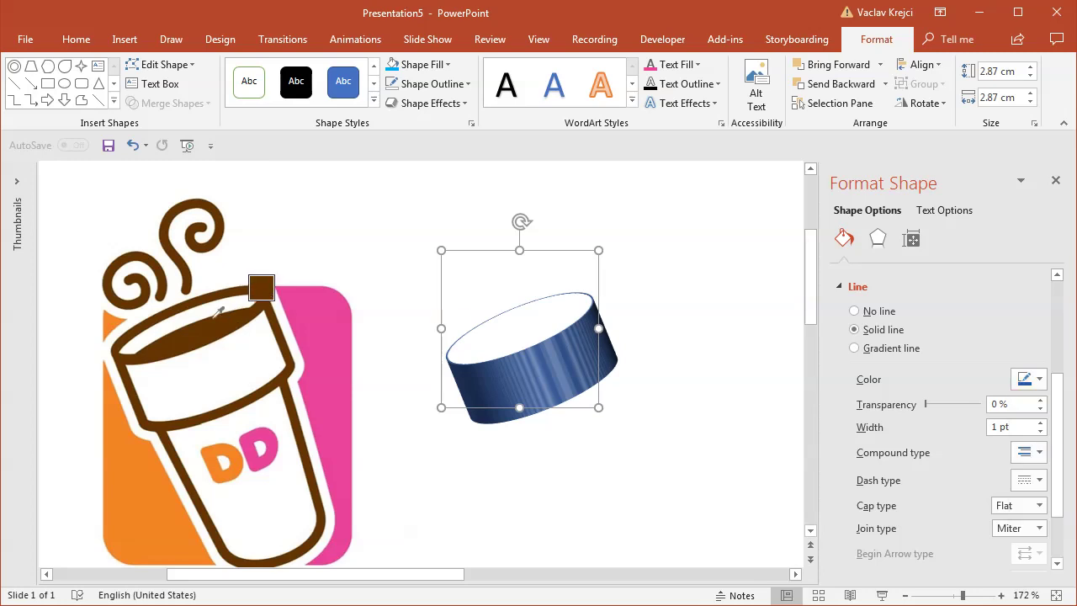
pyautogui.click(189, 330)
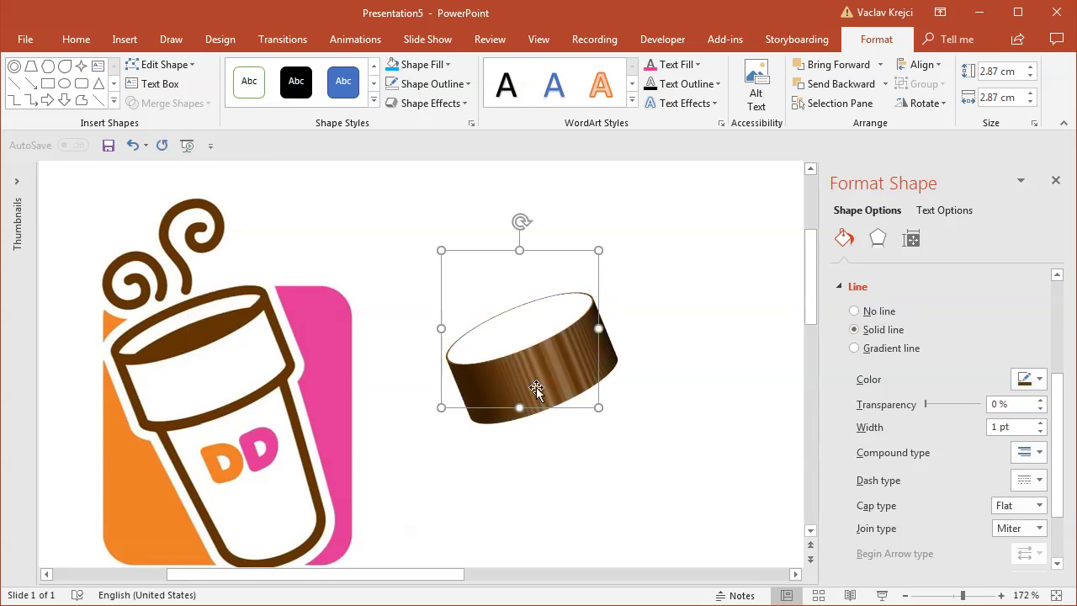
# Apply a brighter 3-D lighting preset to the cap
pyautogui.click(878, 239)
pyautogui.moveTo(1054, 367); pyautogui.dragTo(1067, 426)
pyautogui.click(898, 386)
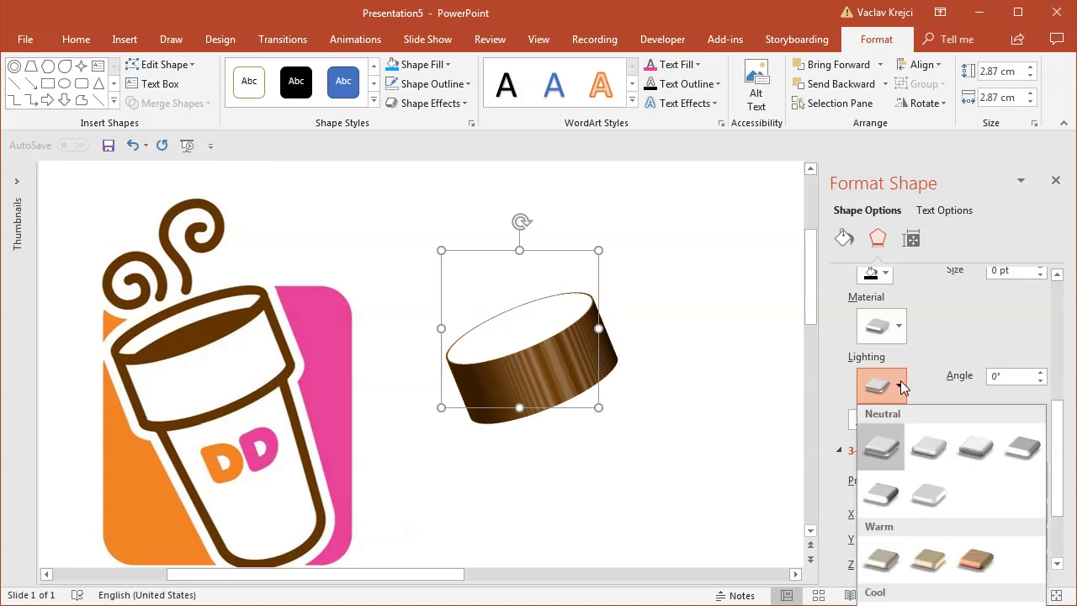
pyautogui.click(920, 383)
pyautogui.scroll(-2, 883, 333)
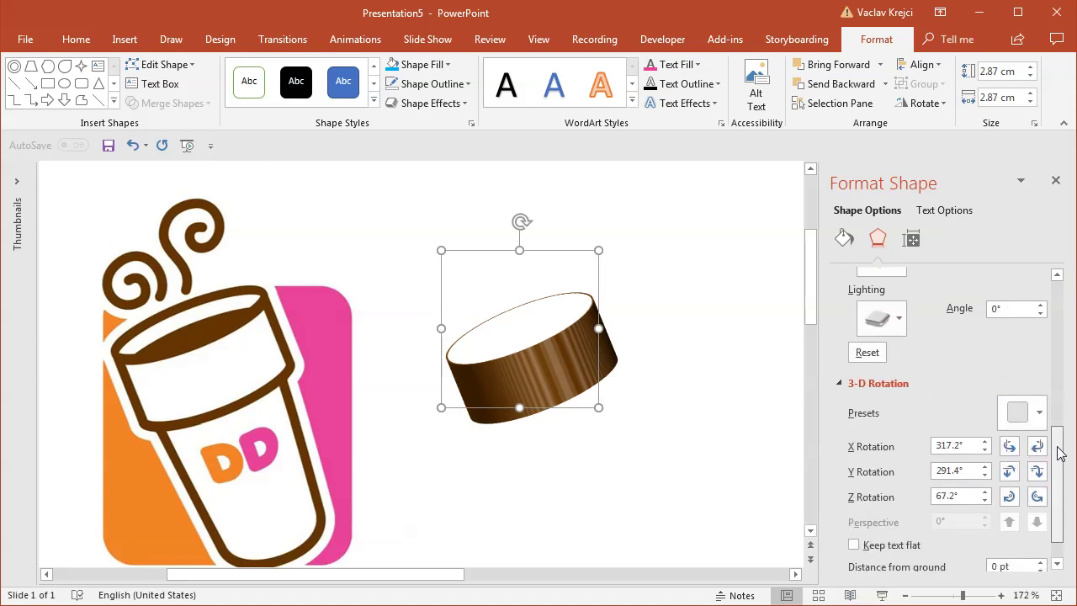
pyautogui.click(879, 326)
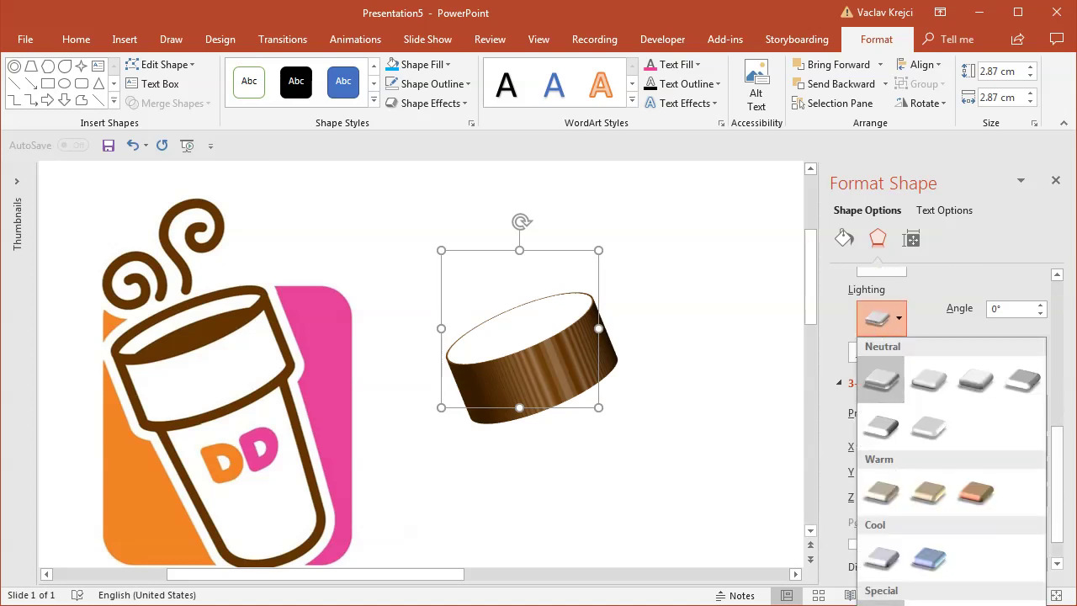
pyautogui.click(929, 380)
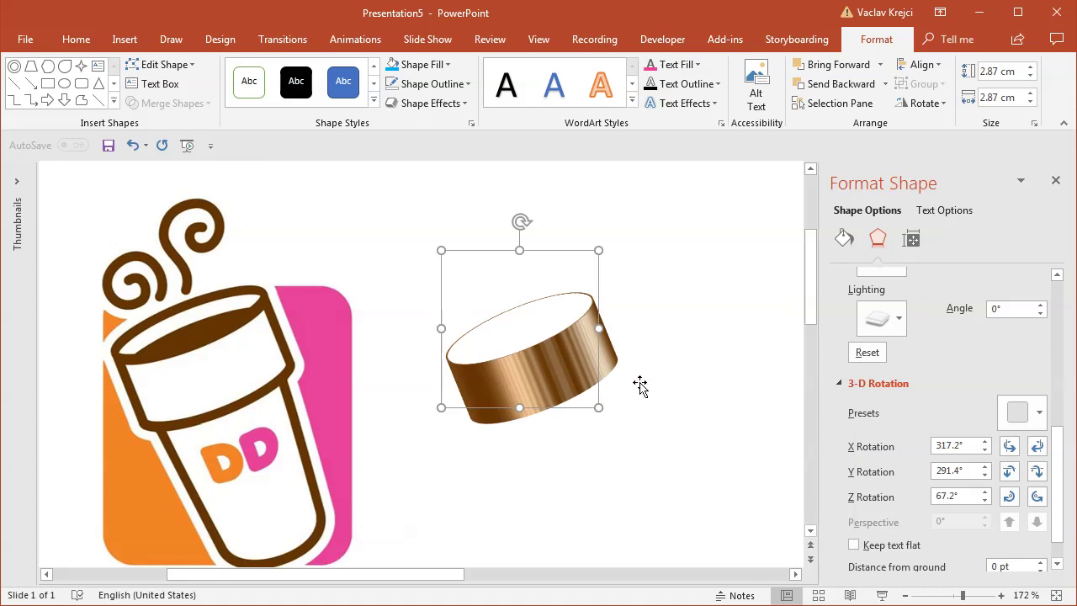
# Make the extruded depth colour white and move the ellipse toward the cup
pyautogui.moveTo(1060, 446); pyautogui.dragTo(1060, 393)
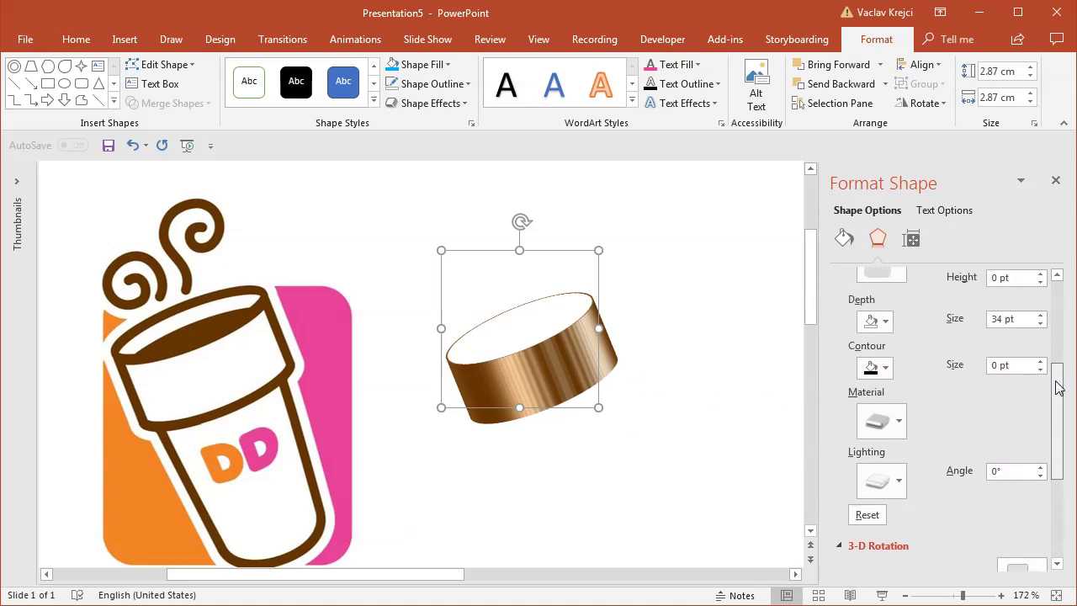
pyautogui.click(875, 320)
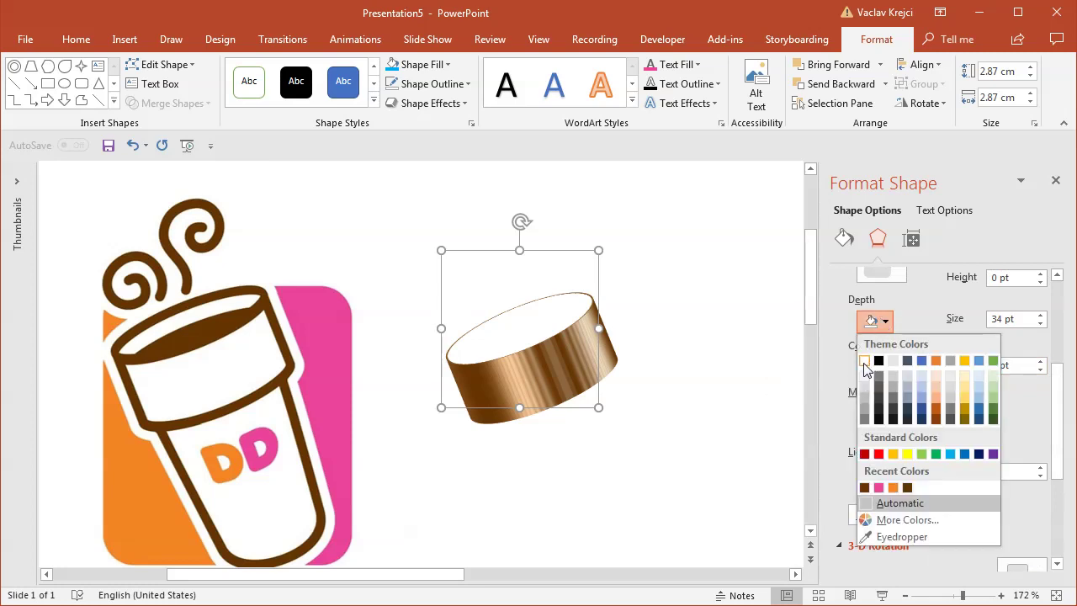
pyautogui.click(864, 364)
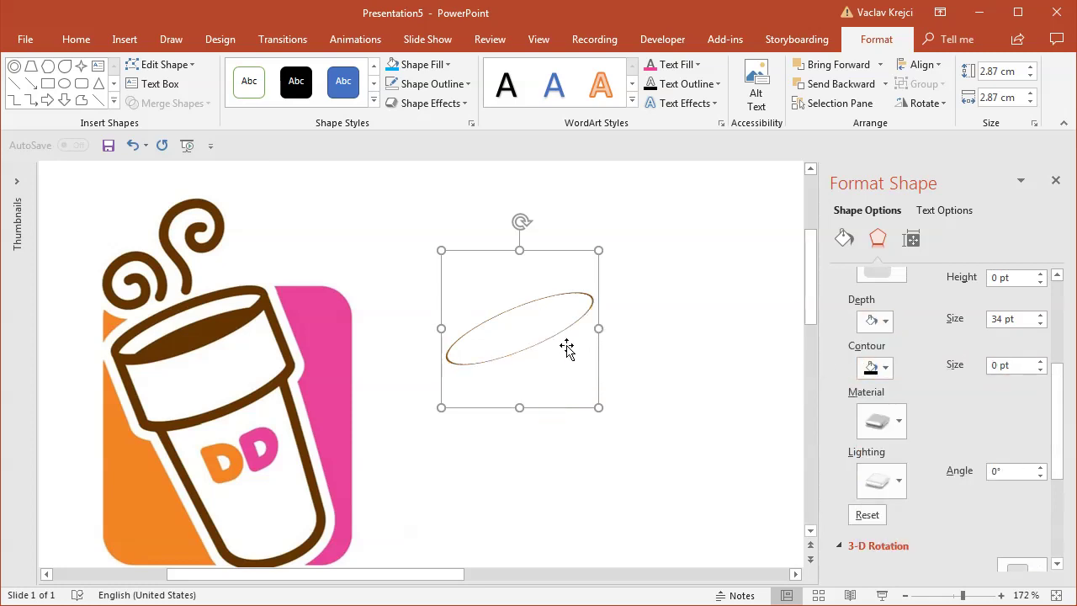
pyautogui.moveTo(523, 349); pyautogui.dragTo(549, 370)
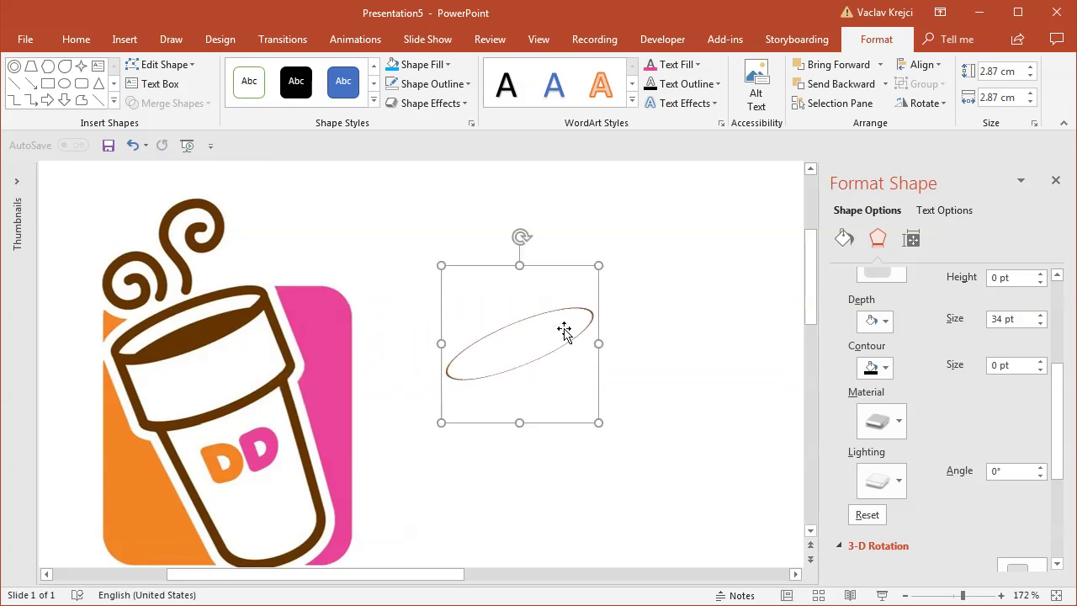
# Undo the accidental move and give the ellipse a 6 pt brown 3-D contour
pyautogui.click(133, 144)
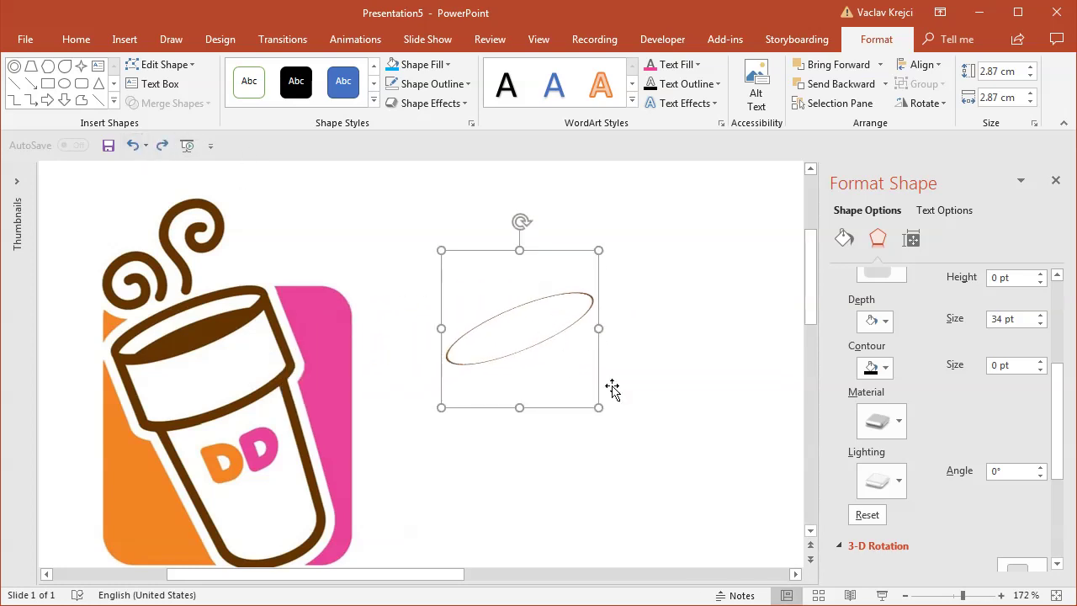
pyautogui.tripleClick(996, 367)
pyautogui.write('6')
pyautogui.press('Return')
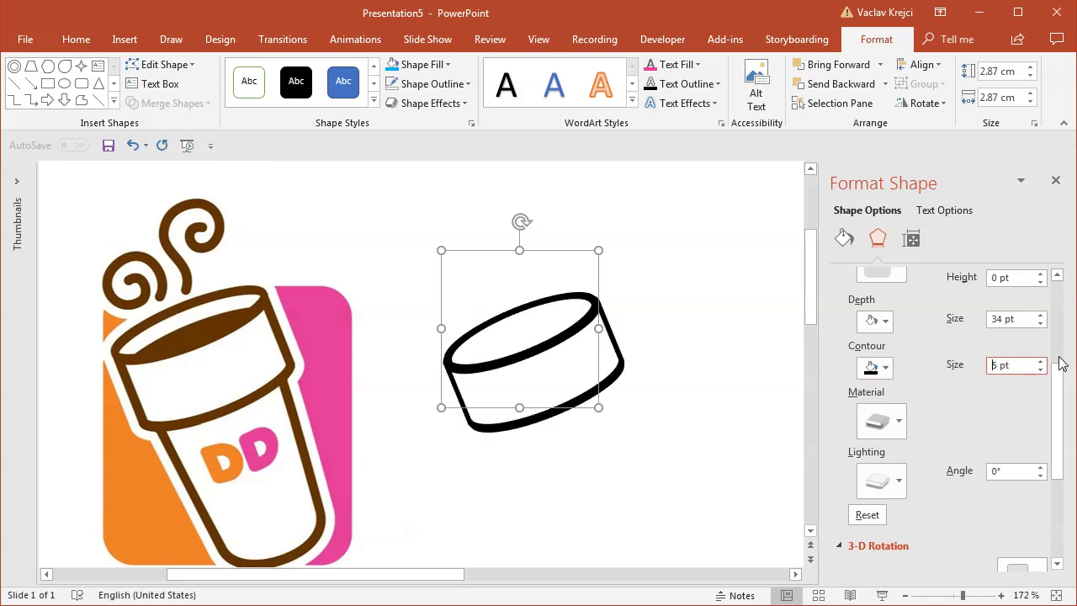
pyautogui.click(884, 368)
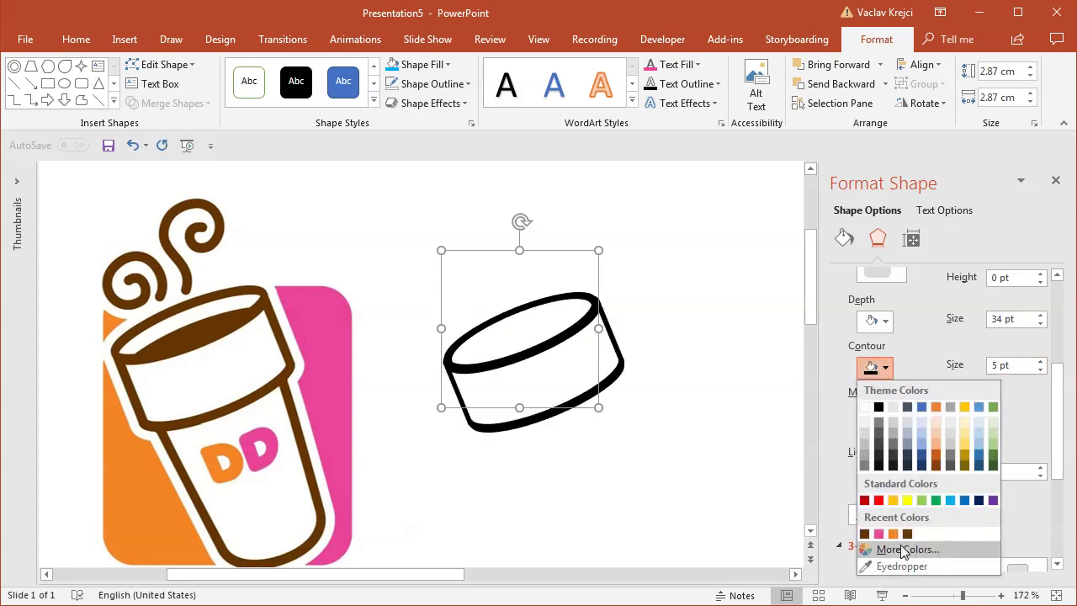
pyautogui.click(866, 534)
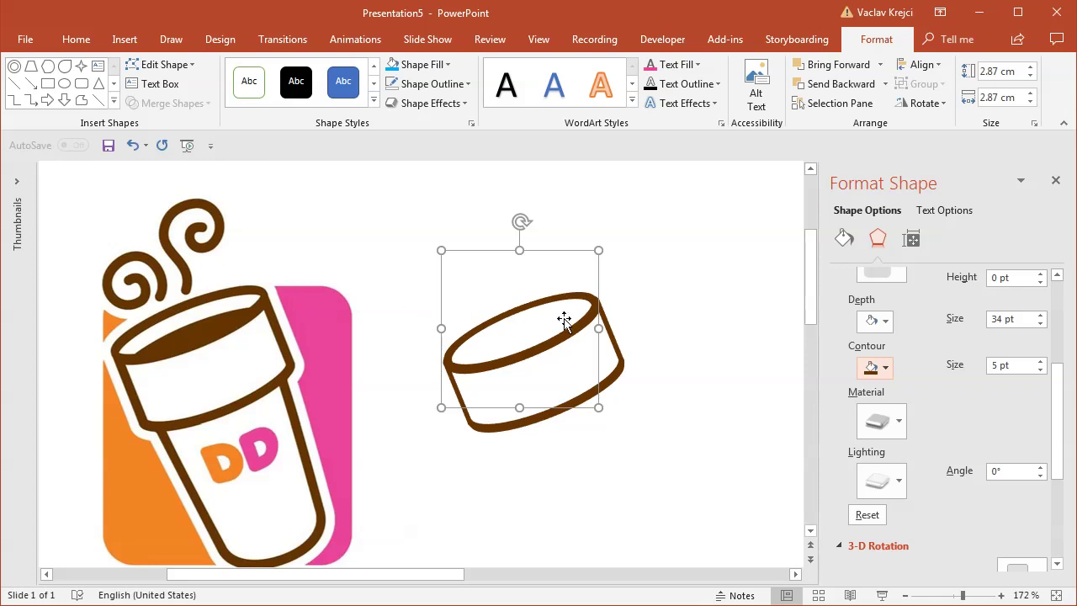
# Set the shape outline to No line and place a duplicate ellipse to its right
pyautogui.click(843, 241)
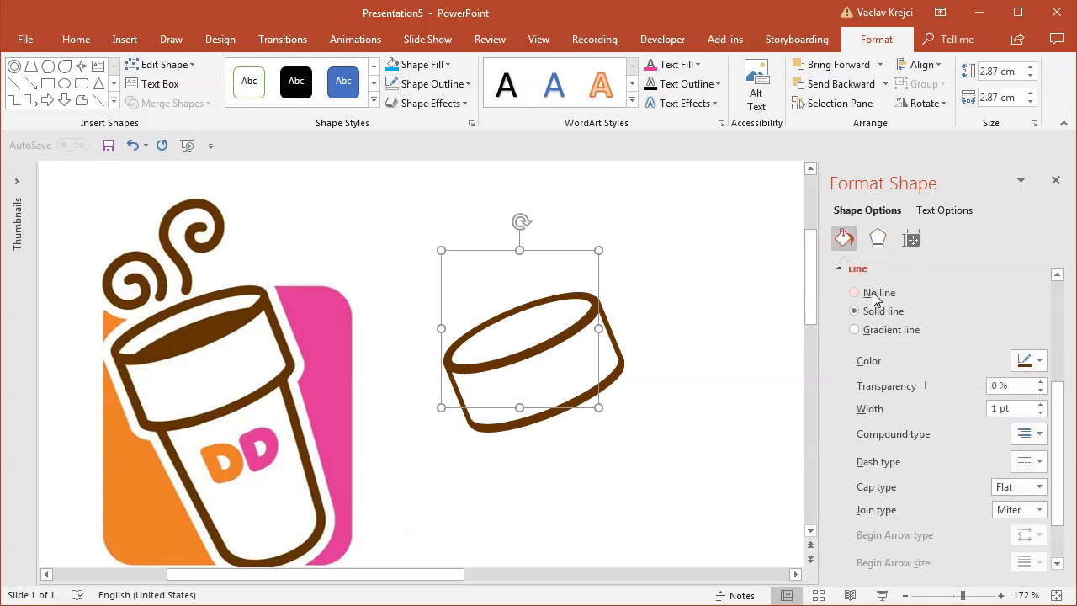
pyautogui.click(875, 295)
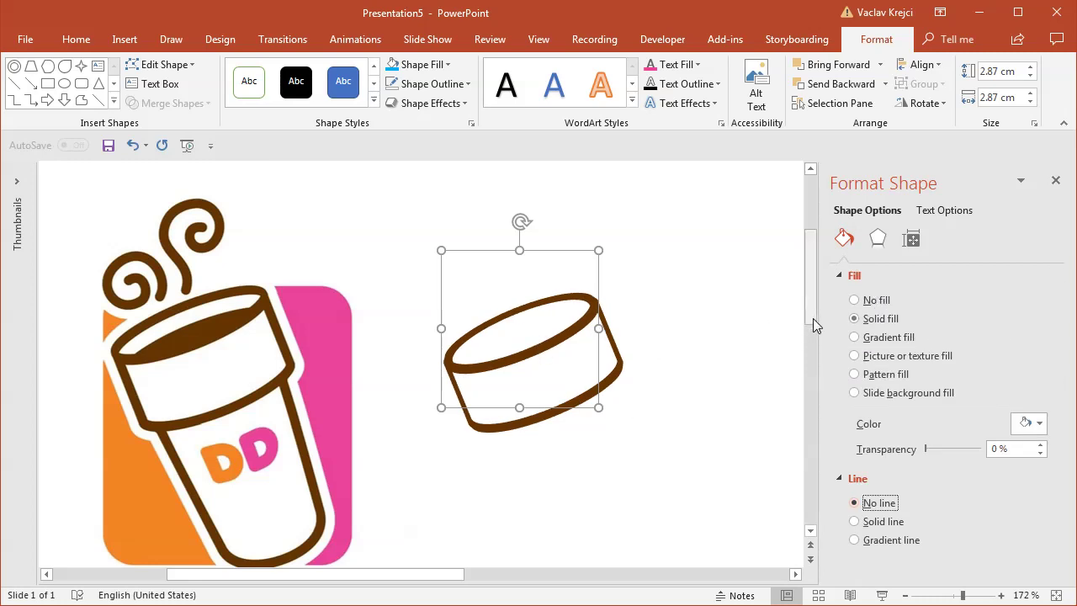
pyautogui.scroll(-1, 808, 320)
pyautogui.click(878, 239)
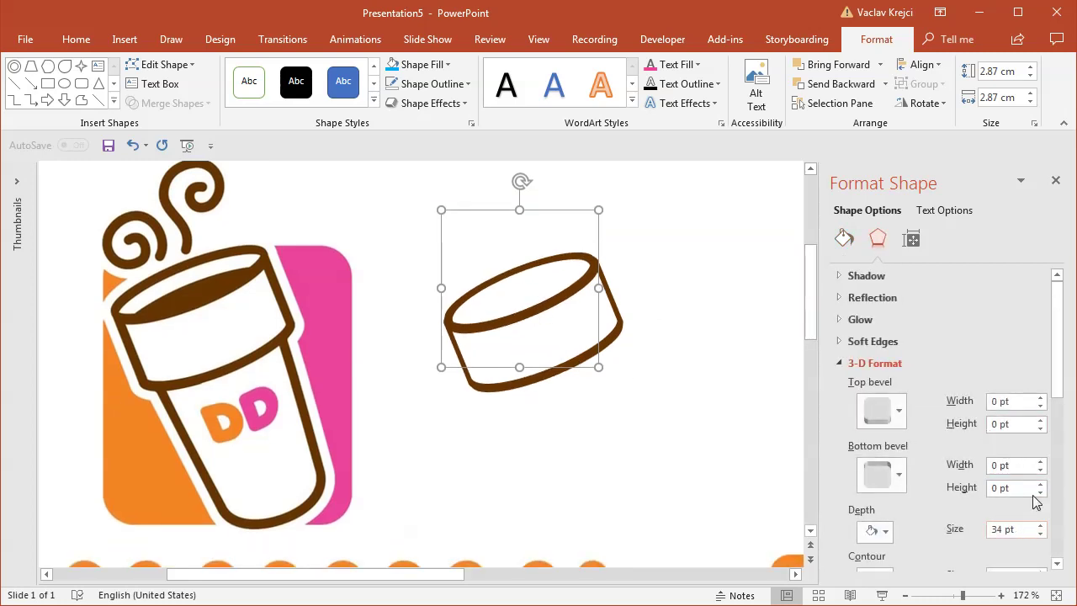
pyautogui.moveTo(1051, 373); pyautogui.dragTo(1055, 466)
pyautogui.click(1005, 368)
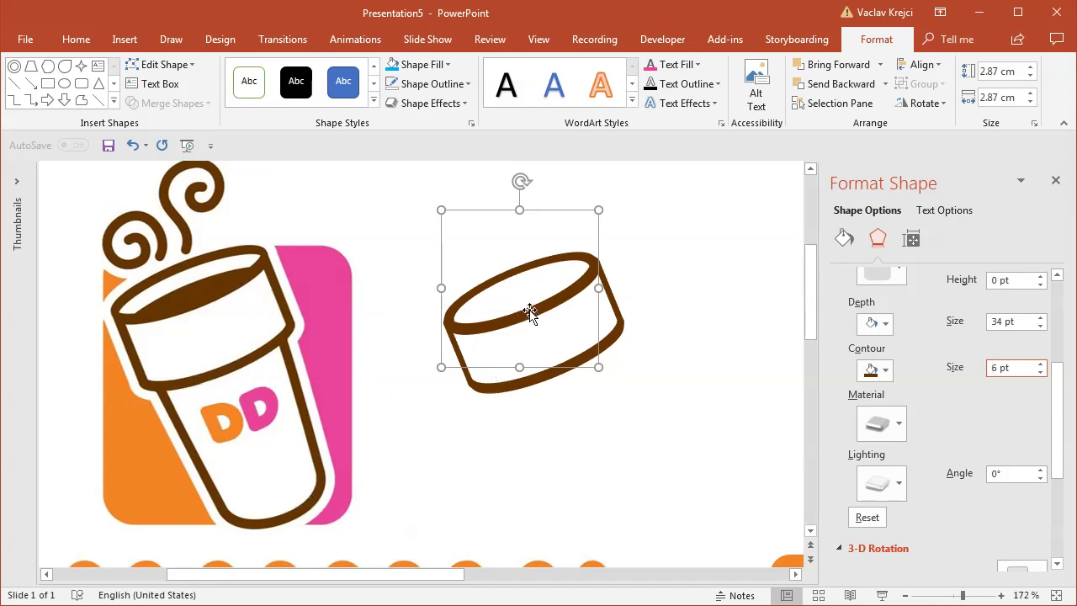
pyautogui.moveTo(531, 308); pyautogui.dragTo(637, 404)
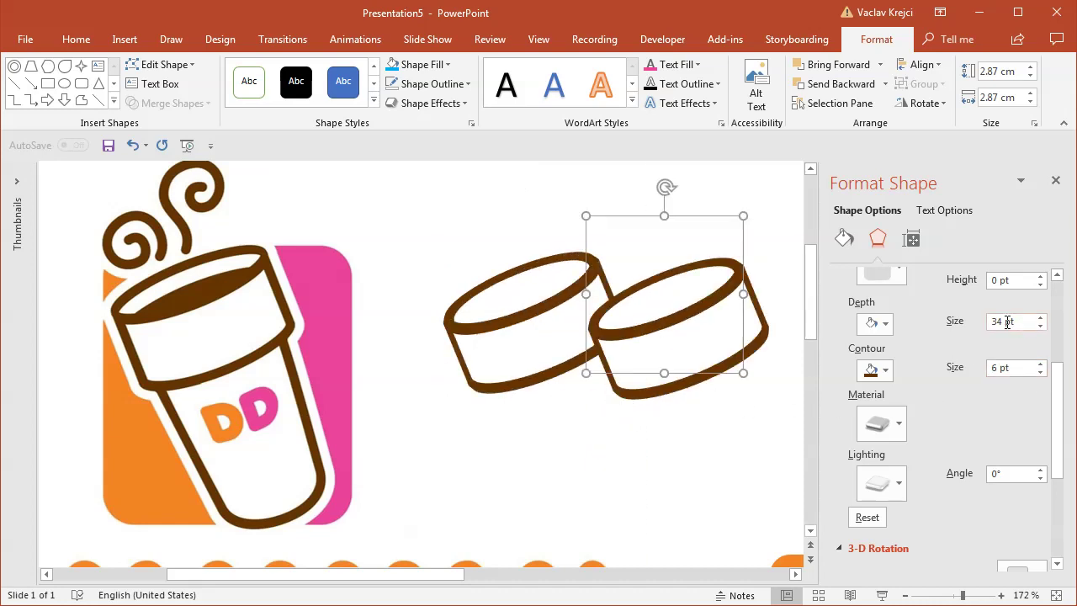
# Deepen the copy to 90 pt, slide it left over the first ellipse, then cut depth to 5 pt
pyautogui.moveTo(1009, 320); pyautogui.dragTo(962, 326)
pyautogui.write('70')
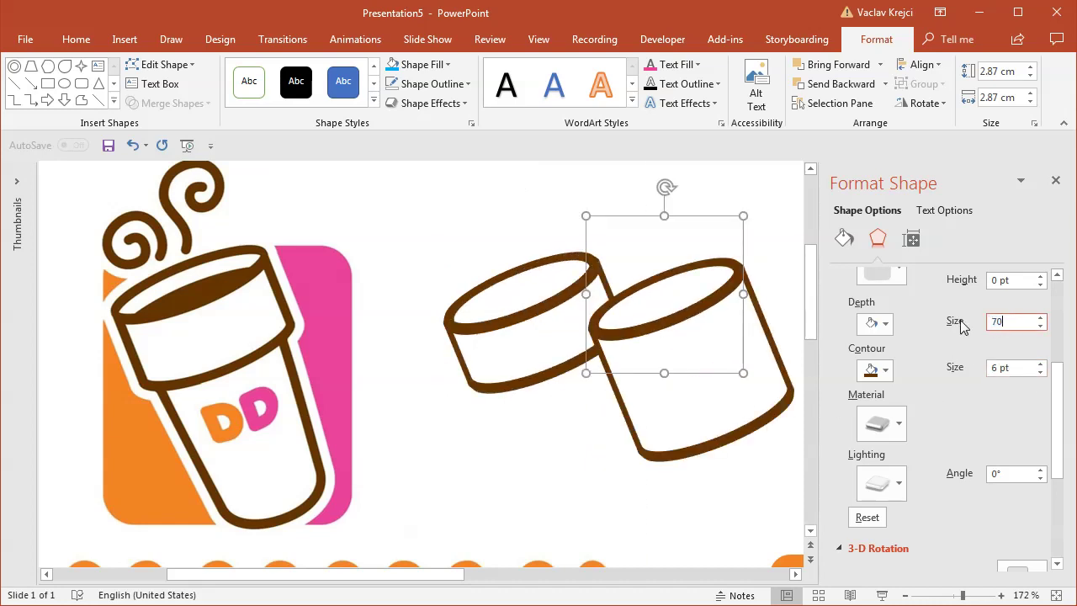
pyautogui.write('90')
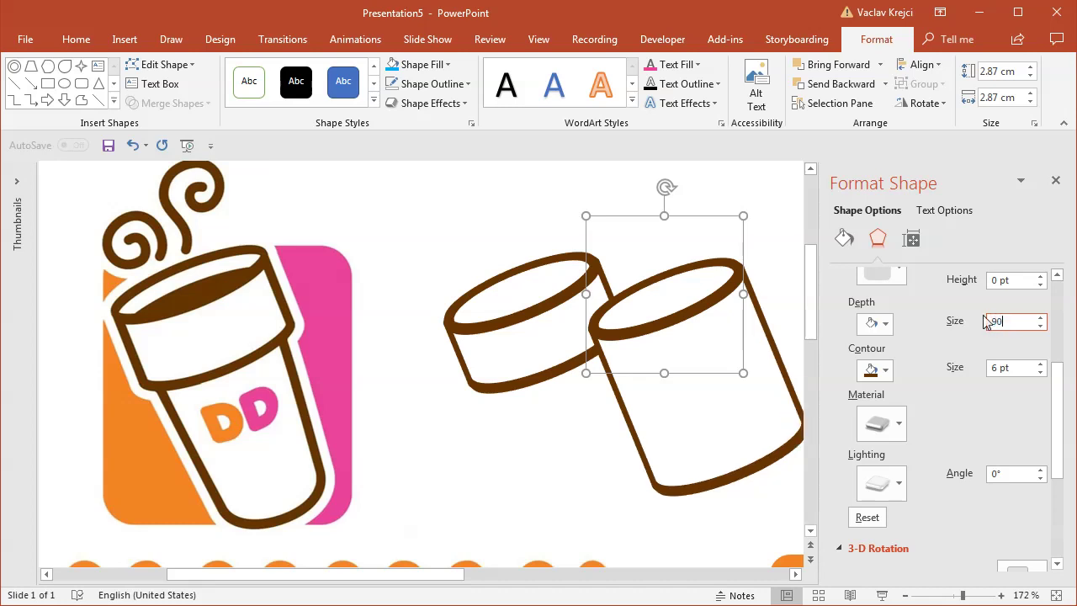
pyautogui.moveTo(664, 360); pyautogui.dragTo(589, 336)
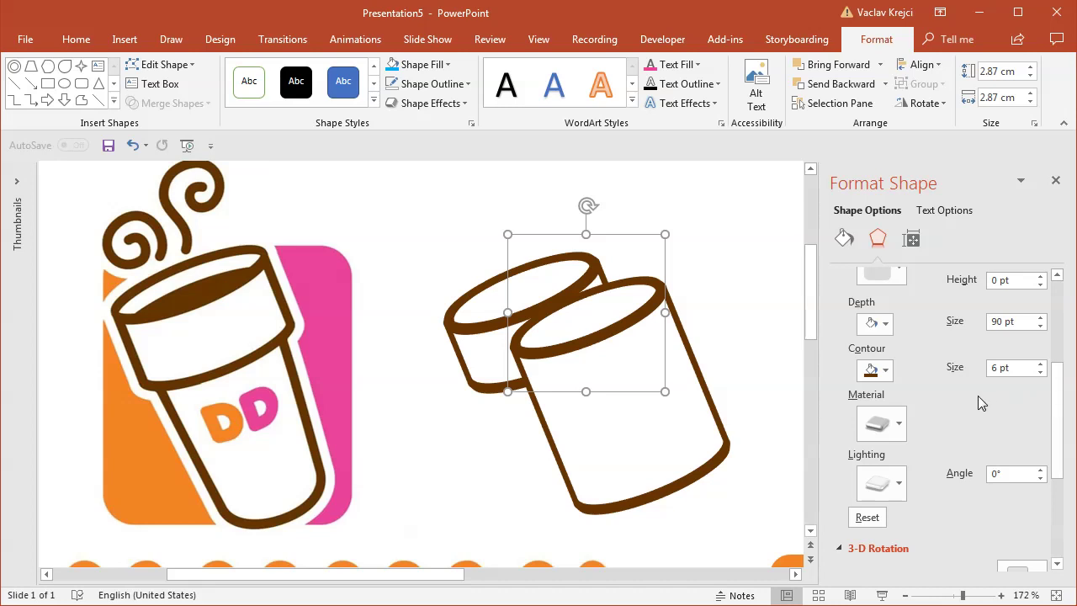
pyautogui.click(954, 323)
pyautogui.write('5')
pyautogui.press('Return')
pyautogui.moveTo(1059, 385); pyautogui.dragTo(1059, 318)
pyautogui.scroll(-3, 1053, 362)
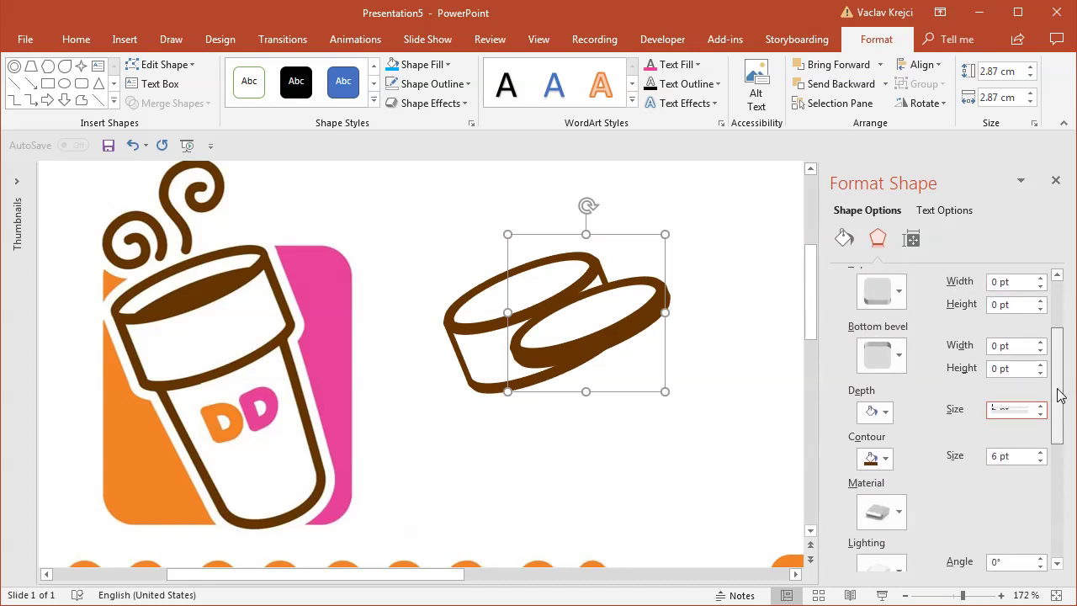
# Apply an Angle bottom bevel to the copy and fill it with cyan
pyautogui.click(890, 363)
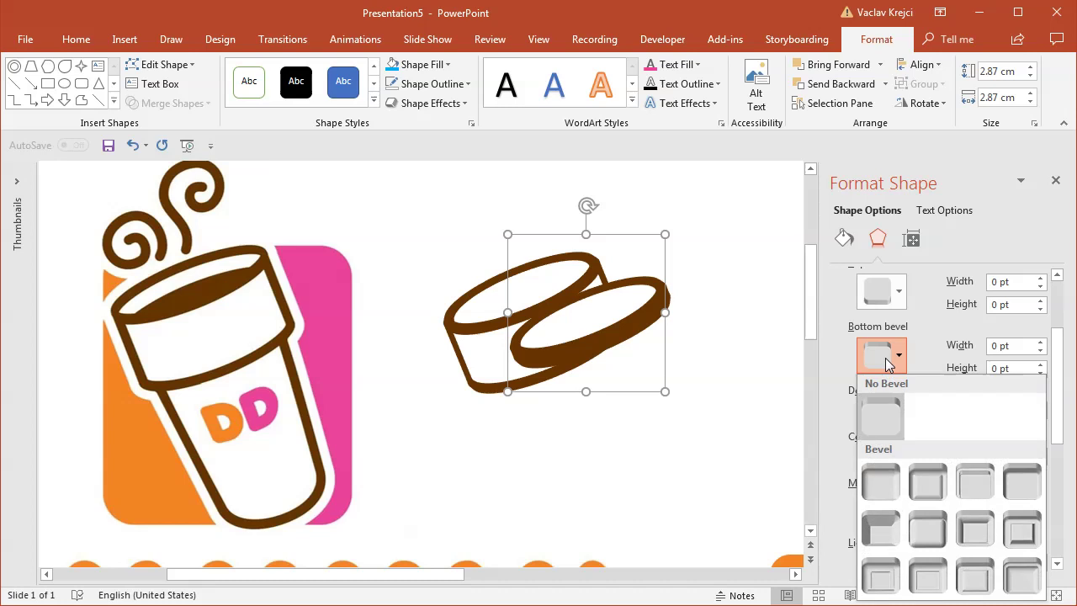
pyautogui.click(880, 530)
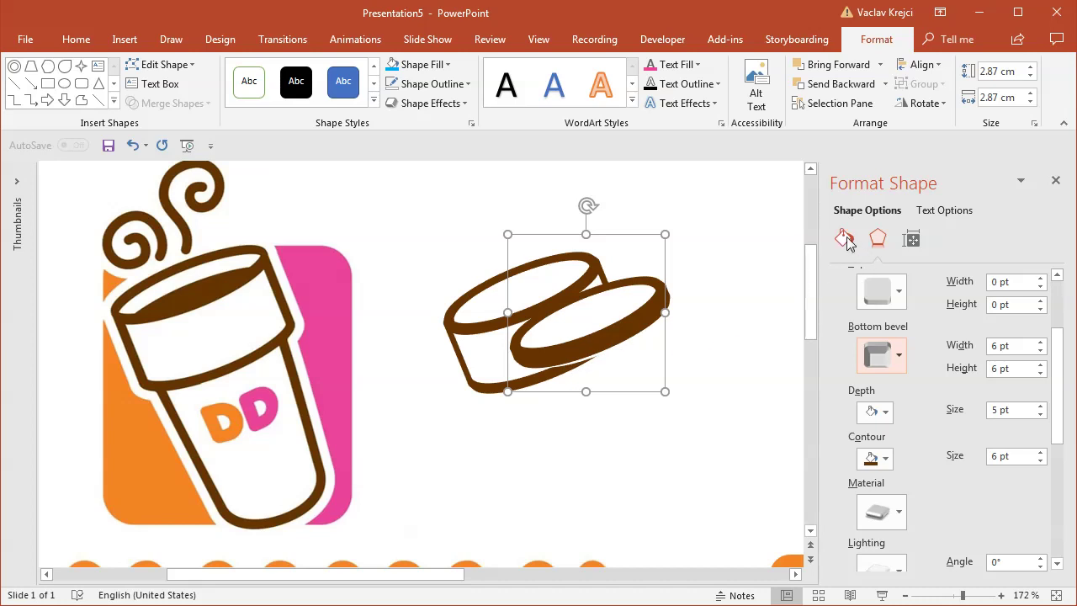
pyautogui.click(845, 239)
pyautogui.click(1027, 423)
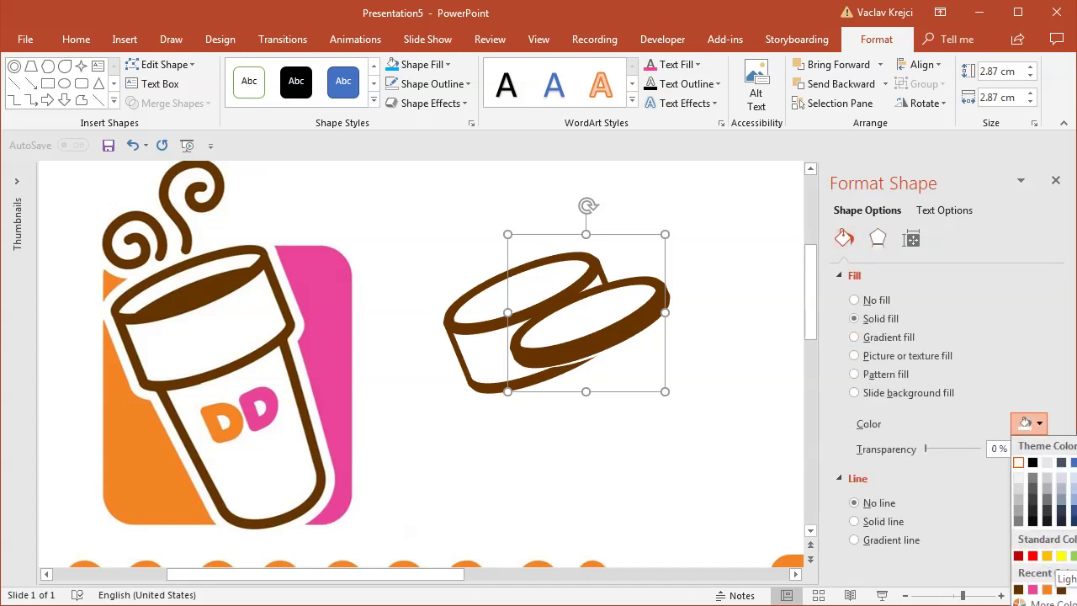
pyautogui.click(1074, 556)
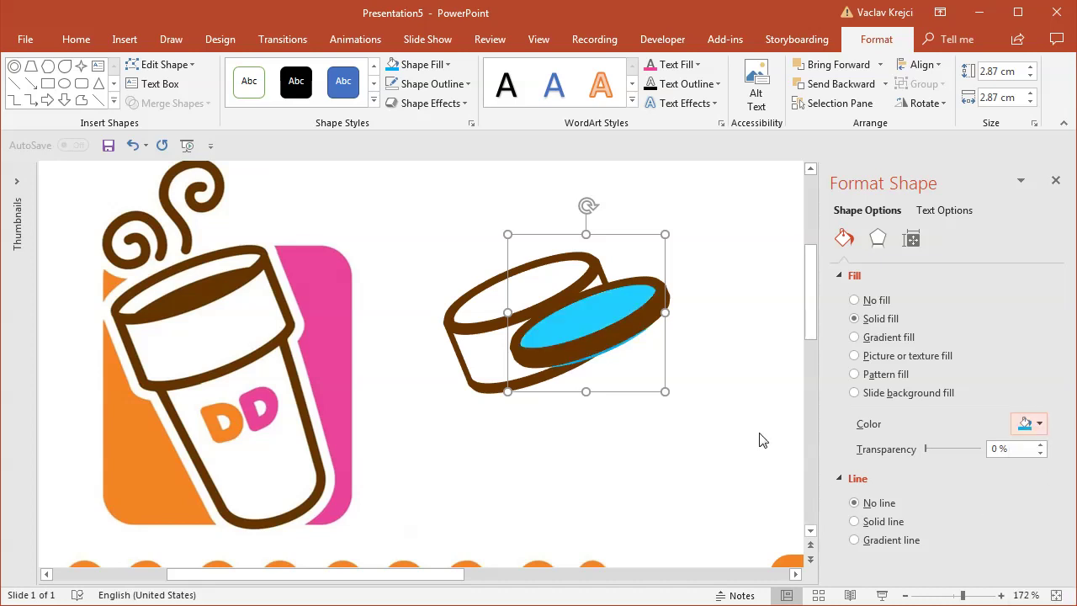
# Size the bottom bevel to 17 × 86.5 pt and move the tapered cup onto the logo's cup
pyautogui.click(878, 239)
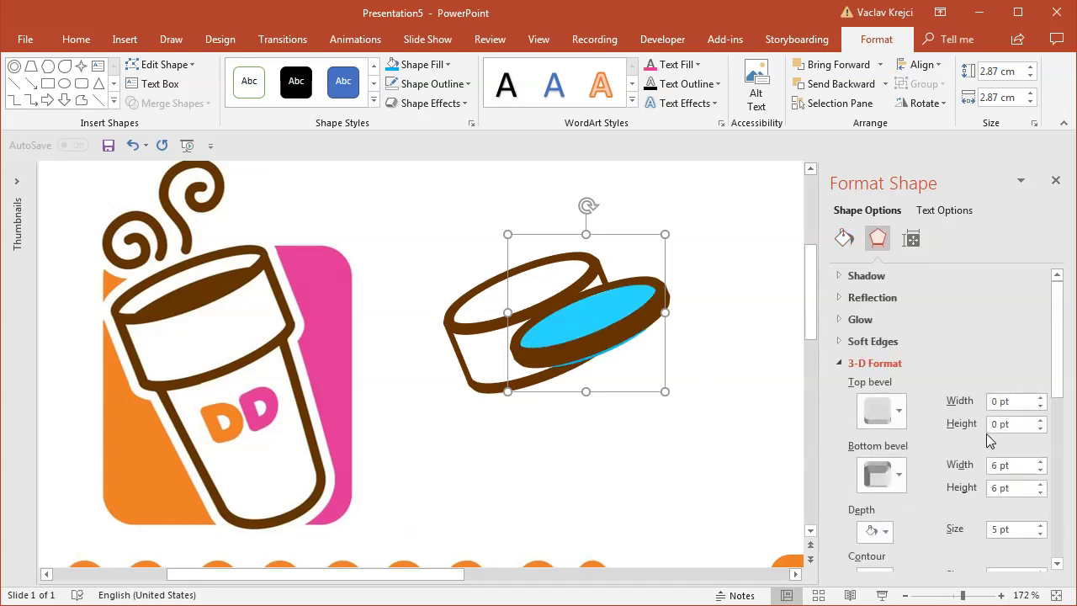
pyautogui.moveTo(1057, 372); pyautogui.dragTo(1057, 391)
pyautogui.click(1041, 426)
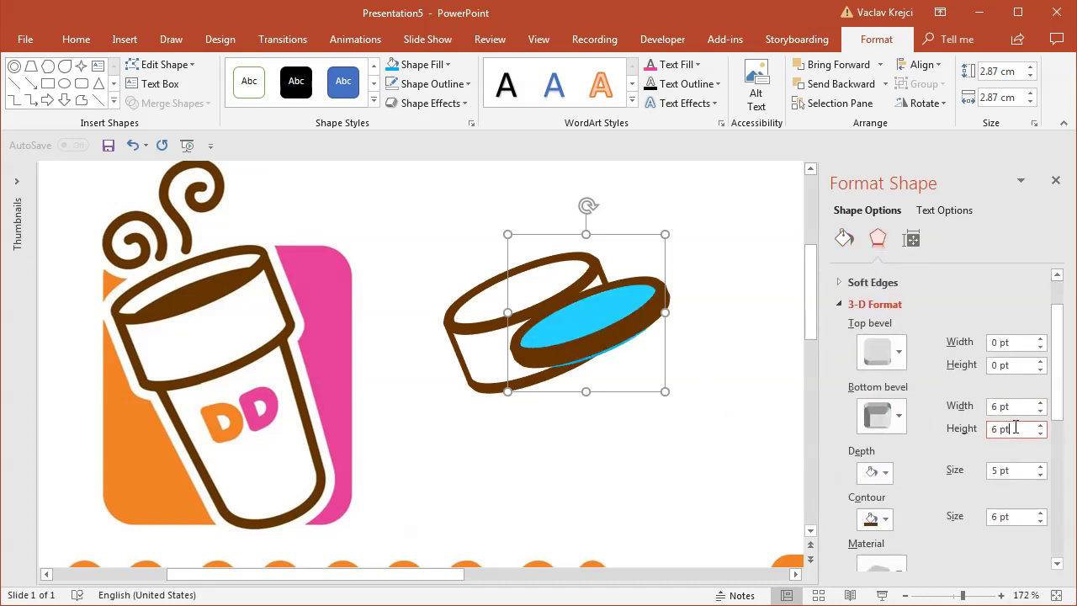
pyautogui.press('Up')
pyautogui.press('Up')
pyautogui.press('Up')
pyautogui.press('Up')
pyautogui.press('Up')
pyautogui.press('Up')
pyautogui.press('Up')
pyautogui.press('Up')
pyautogui.press('Up')
pyautogui.press('Up')
pyautogui.press('Up')
pyautogui.press('Up')
pyautogui.press('Up')
pyautogui.press('Up')
pyautogui.press('Up')
pyautogui.press('Up')
pyautogui.press('Up')
pyautogui.press('Up')
pyautogui.press('Up')
pyautogui.press('Up')
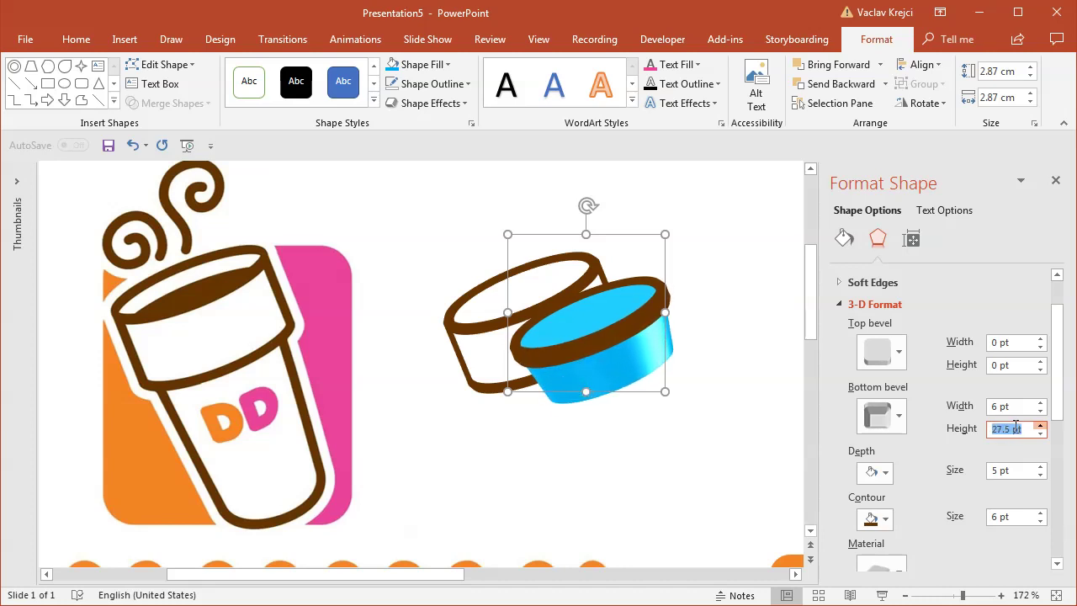
pyautogui.press('Up')
pyautogui.press('Up')
pyautogui.press('Up')
pyautogui.press('Up')
pyautogui.press('Up')
pyautogui.press('Up')
pyautogui.press('Up')
pyautogui.press('Up')
pyautogui.press('Up')
pyautogui.press('Up')
pyautogui.press('Up')
pyautogui.press('Up')
pyautogui.press('Up')
pyautogui.press('Up')
pyautogui.press('Up')
pyautogui.press('Up')
pyautogui.press('Up')
pyautogui.press('Up')
pyautogui.press('Up')
pyautogui.press('Up')
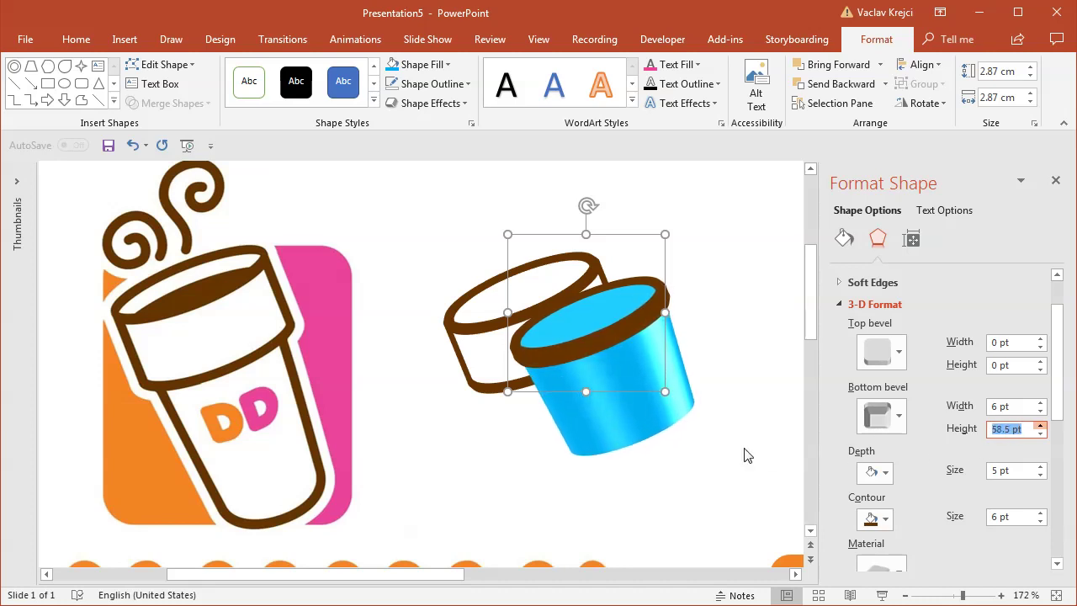
pyautogui.press('Up')
pyautogui.press('Up')
pyautogui.press('Up')
pyautogui.press('Up')
pyautogui.press('Up')
pyautogui.press('Up')
pyautogui.press('Up')
pyautogui.press('Up')
pyautogui.press('Up')
pyautogui.press('Up')
pyautogui.press('Up')
pyautogui.press('Up')
pyautogui.press('Up')
pyautogui.press('Up')
pyautogui.press('Up')
pyautogui.press('Up')
pyautogui.press('Up')
pyautogui.press('Up')
pyautogui.press('Up')
pyautogui.press('Up')
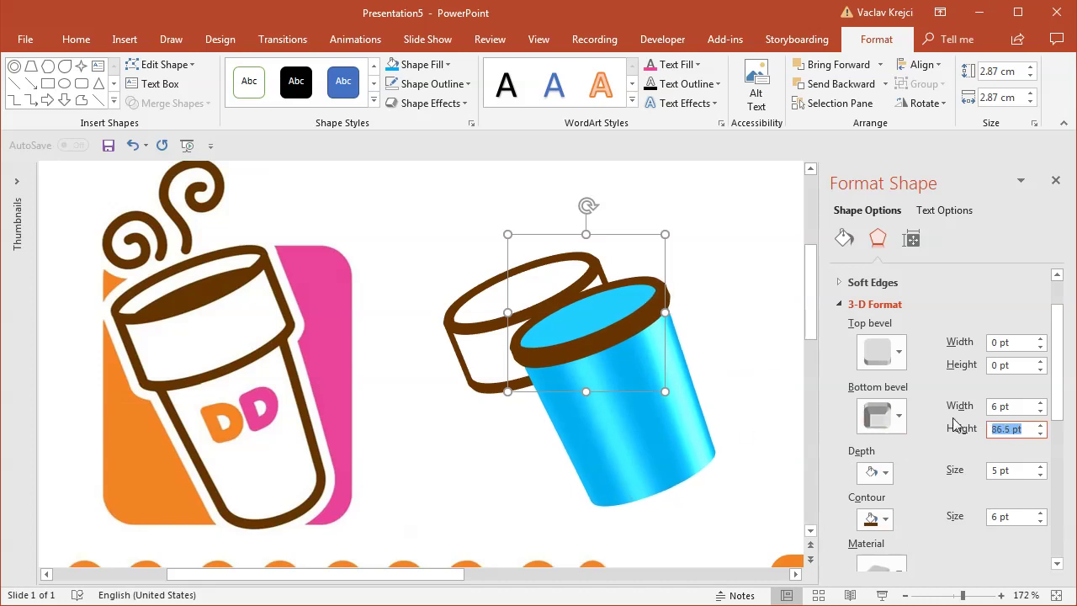
pyautogui.click(1015, 408)
pyautogui.press('Up')
pyautogui.press('Up')
pyautogui.press('Up')
pyautogui.press('Up')
pyautogui.press('Up')
pyautogui.press('Up')
pyautogui.press('Up')
pyautogui.press('Up')
pyautogui.press('Up')
pyautogui.press('Up')
pyautogui.press('Up')
pyautogui.press('Up')
pyautogui.press('Up')
pyautogui.press('Up')
pyautogui.press('Up')
pyautogui.press('Up')
pyautogui.press('Up')
pyautogui.press('Up')
pyautogui.press('Up')
pyautogui.press('Up')
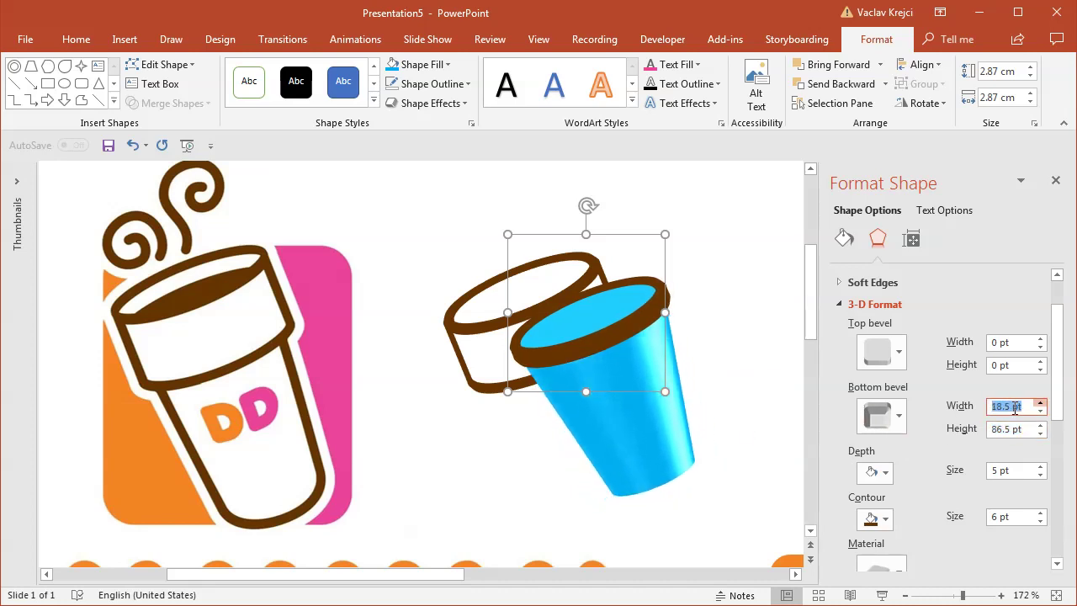
pyautogui.press('Down')
pyautogui.press('Down')
pyautogui.press('Down')
pyautogui.press('Down')
pyautogui.press('Down')
pyautogui.press('Down')
pyautogui.press('Down')
pyautogui.press('Down')
pyautogui.press('Down')
pyautogui.press('Down')
pyautogui.press('Down')
pyautogui.press('Down')
pyautogui.press('Down')
pyautogui.press('Down')
pyautogui.press('Down')
pyautogui.press('Down')
pyautogui.press('Down')
pyautogui.press('Down')
pyautogui.press('Down')
pyautogui.press('Down')
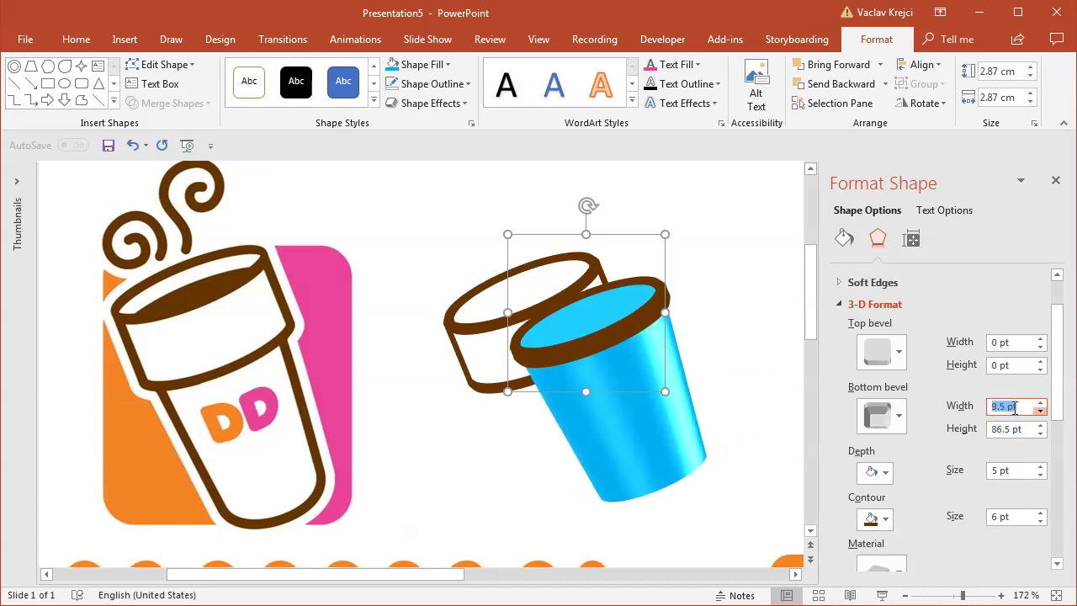
pyautogui.press('Up')
pyautogui.press('Up')
pyautogui.press('Up')
pyautogui.press('Up')
pyautogui.press('Up')
pyautogui.press('Up')
pyautogui.press('Up')
pyautogui.press('Up')
pyautogui.press('Up')
pyautogui.press('Up')
pyautogui.press('Up')
pyautogui.press('Up')
pyautogui.press('Up')
pyautogui.press('Up')
pyautogui.press('Up')
pyautogui.press('Up')
pyautogui.press('Up')
pyautogui.press('Up')
pyautogui.press('Up')
pyautogui.press('Up')
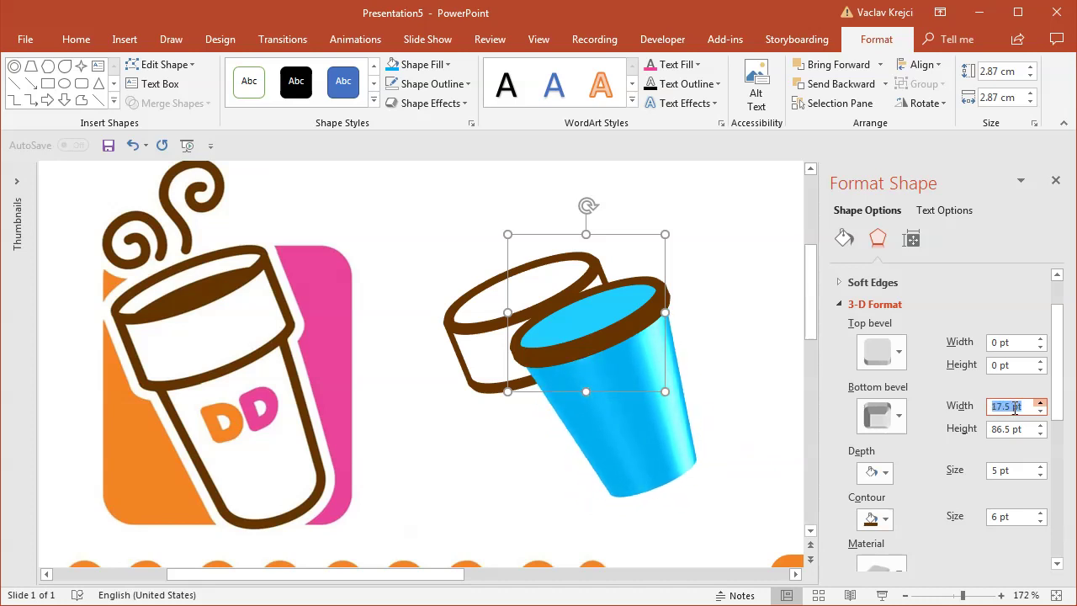
pyautogui.press('Down')
pyautogui.press('Down')
pyautogui.moveTo(599, 345); pyautogui.dragTo(230, 346)
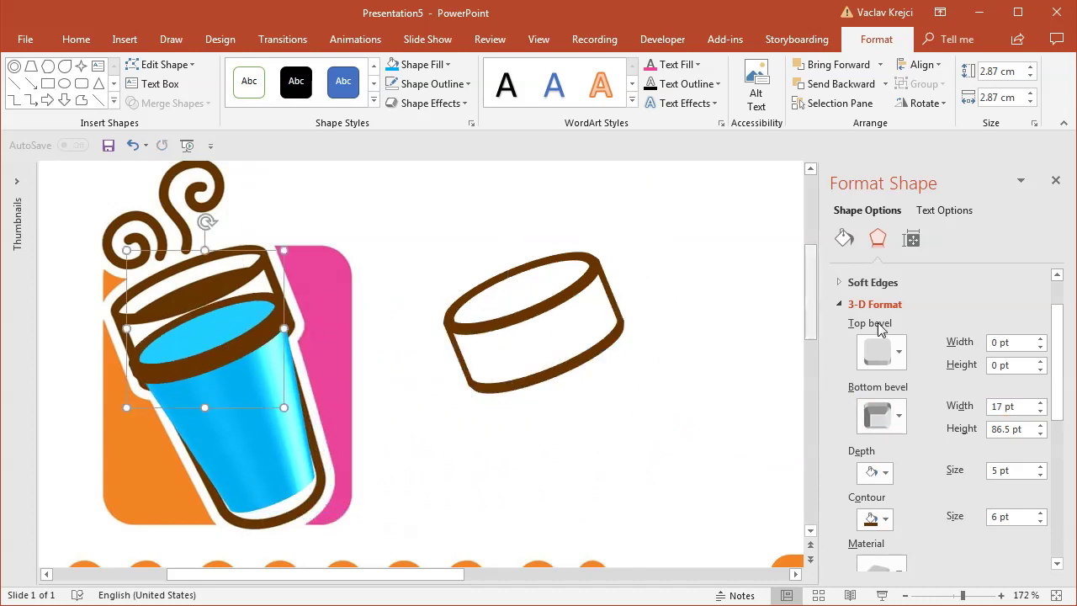
# Set the blue cup's 3-D contour size to 0 pt
pyautogui.scroll(-5, 1044, 371)
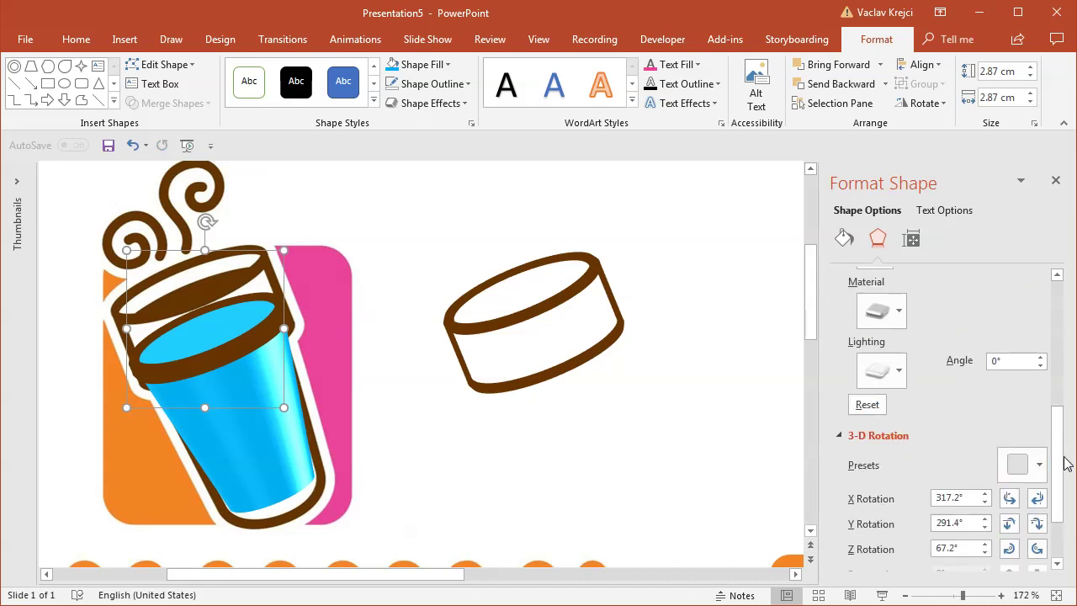
pyautogui.scroll(3, 1059, 438)
pyautogui.moveTo(1010, 360); pyautogui.dragTo(952, 357)
pyautogui.write('0')
pyautogui.press('Return')
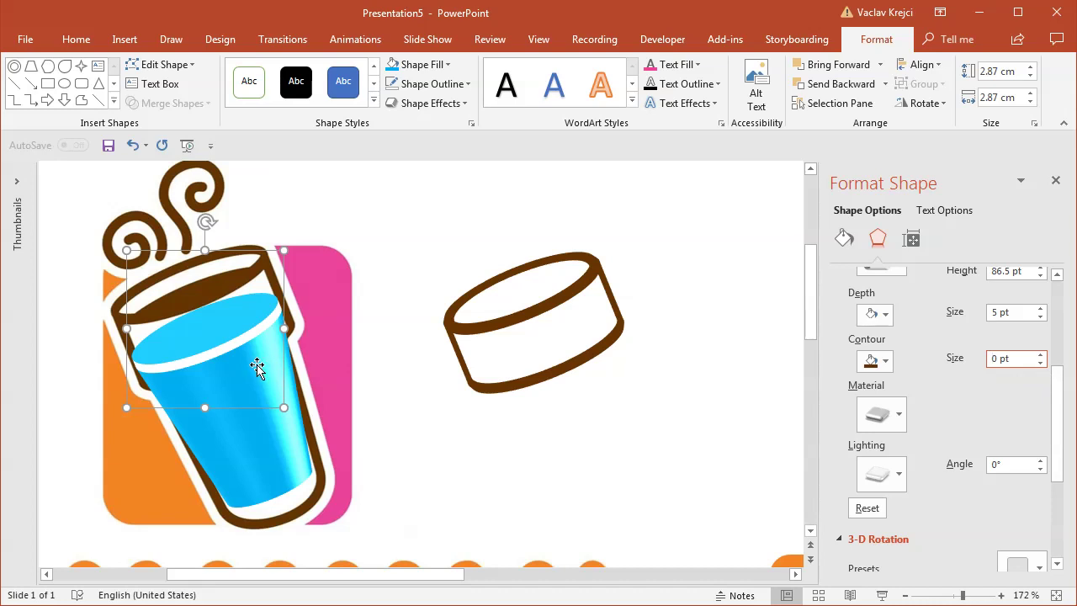
# Tune the bottom bevel to 99.5 pt height and 12.5 pt width
pyautogui.moveTo(1057, 373); pyautogui.dragTo(1057, 317)
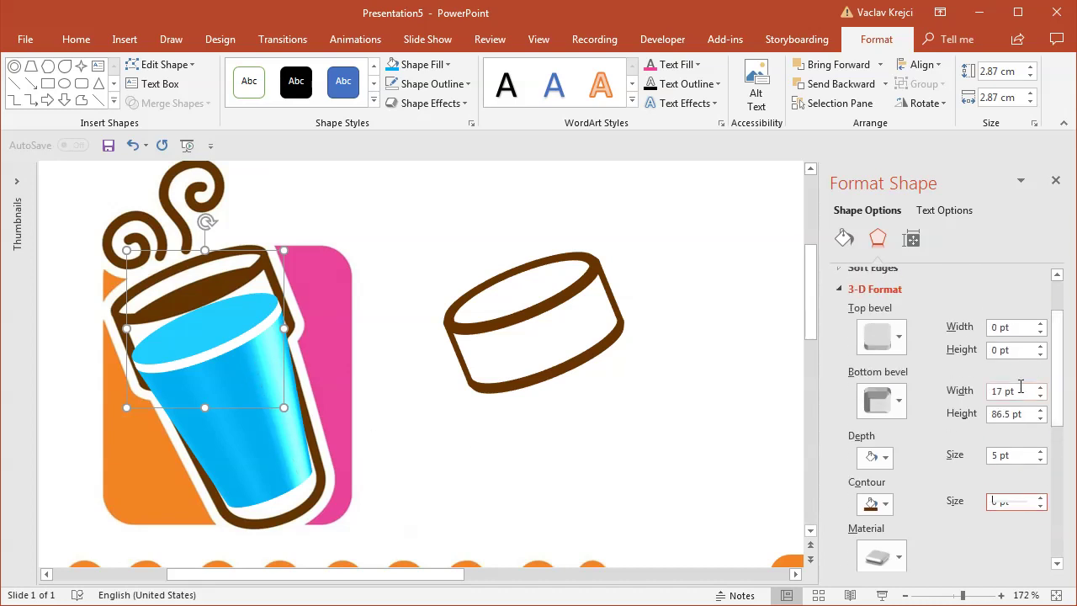
pyautogui.click(1023, 414)
pyautogui.scroll(14, 1024, 415)
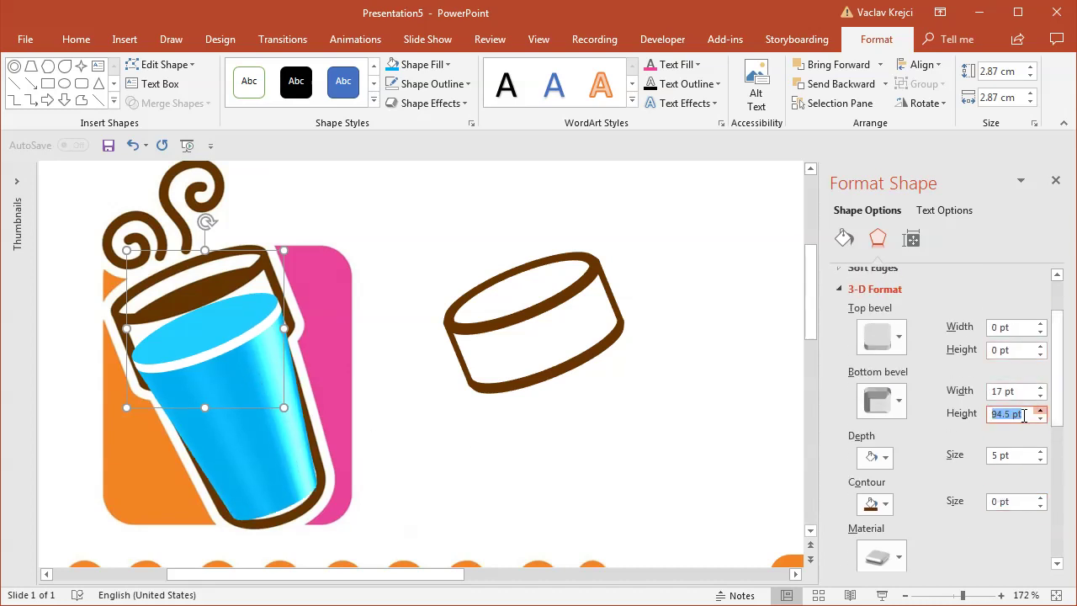
pyautogui.scroll(1, 1023, 415)
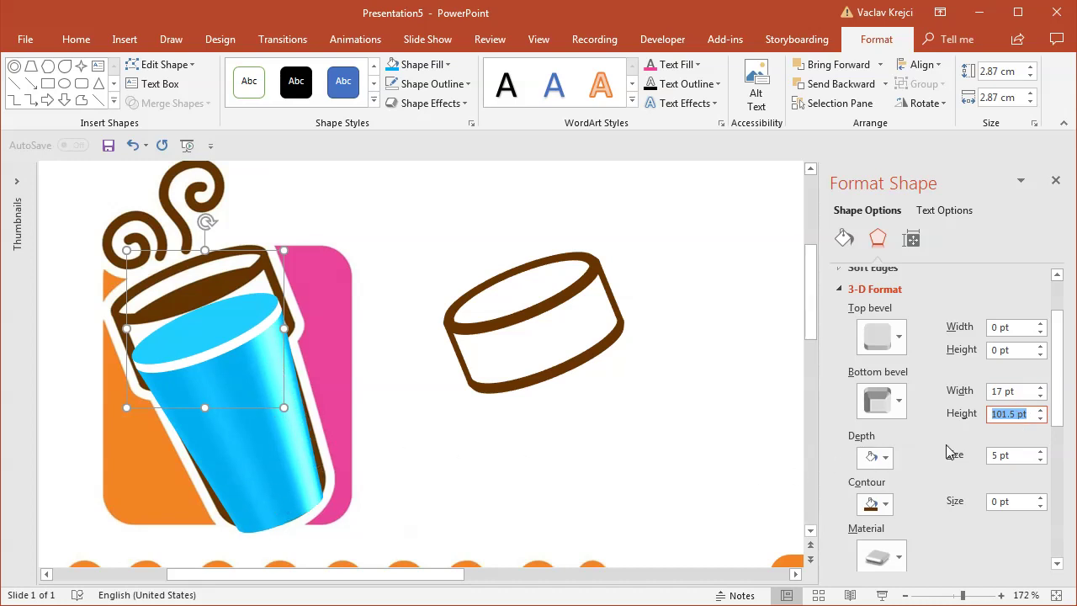
pyautogui.click(1012, 390)
pyautogui.scroll(-4, 1012, 390)
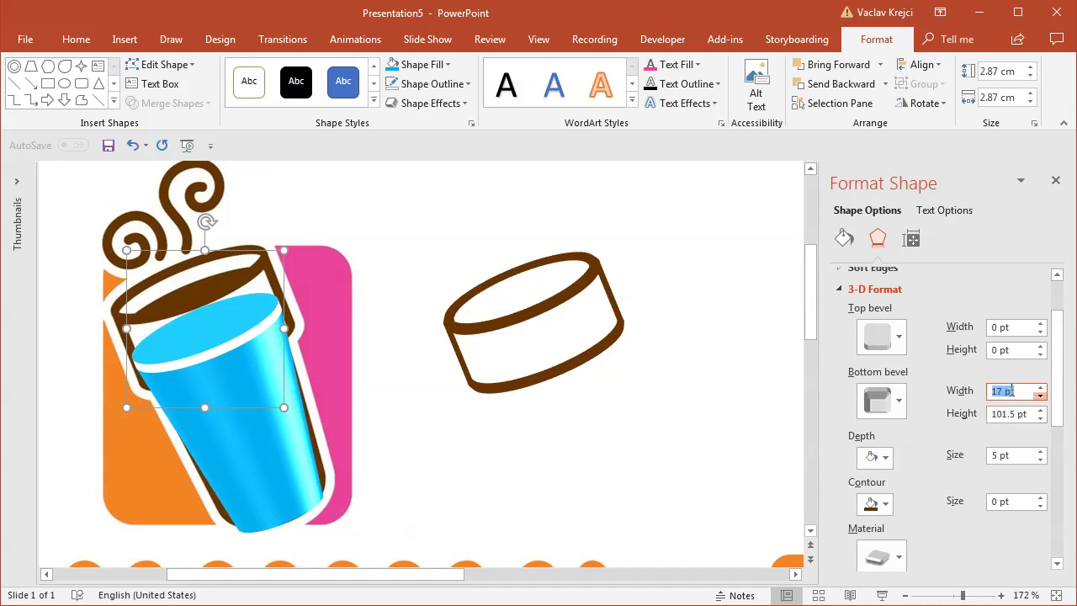
pyautogui.scroll(-1, 1012, 391)
pyautogui.click(1013, 413)
pyautogui.scroll(-3, 1014, 418)
pyautogui.scroll(1, 1014, 415)
pyautogui.click(1016, 391)
pyautogui.scroll(-1, 1016, 391)
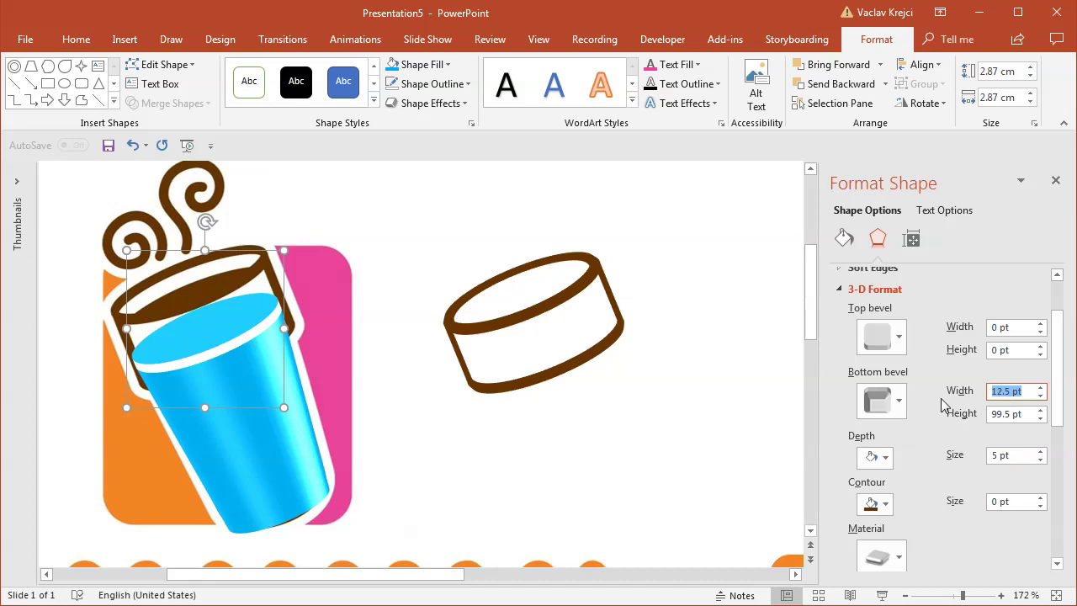
# Move the blue cup onto the brown outline and give it the recent brown solid fill
pyautogui.moveTo(235, 363); pyautogui.dragTo(571, 363)
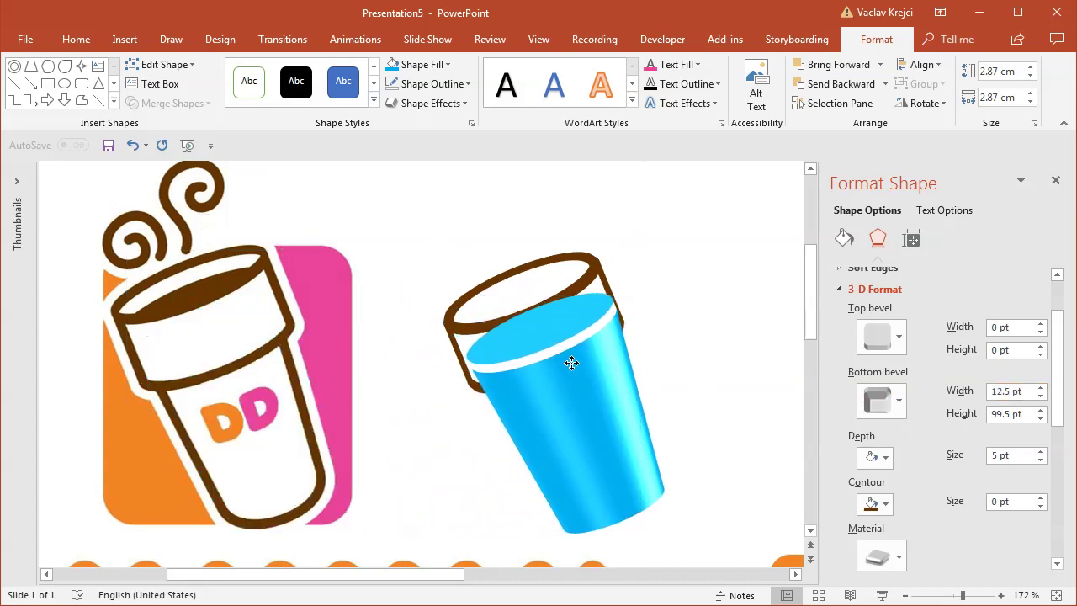
pyautogui.click(568, 363)
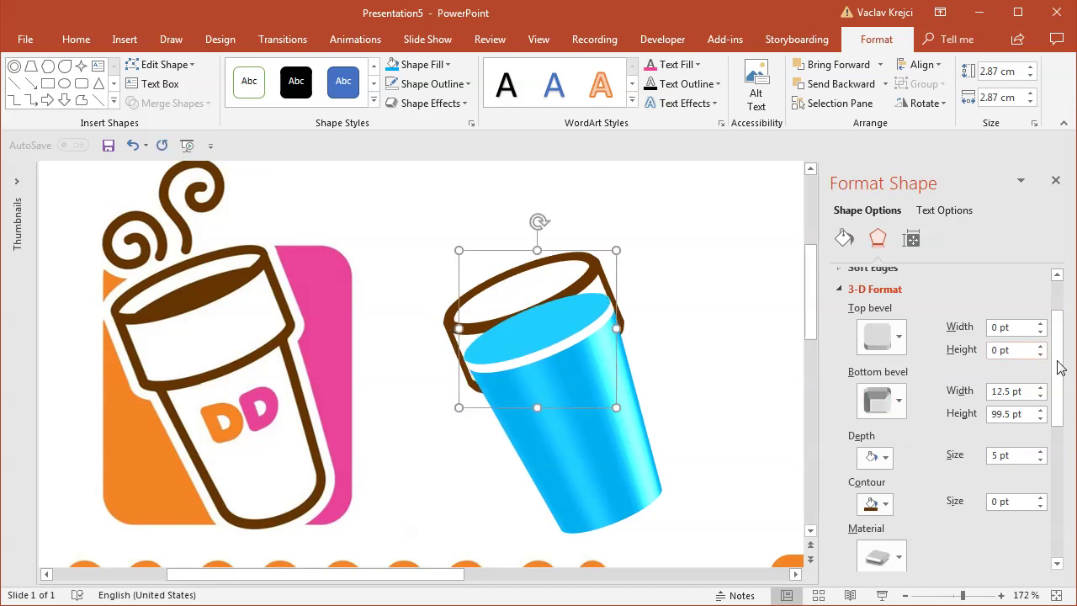
pyautogui.moveTo(1058, 337); pyautogui.dragTo(882, 315)
pyautogui.click(844, 239)
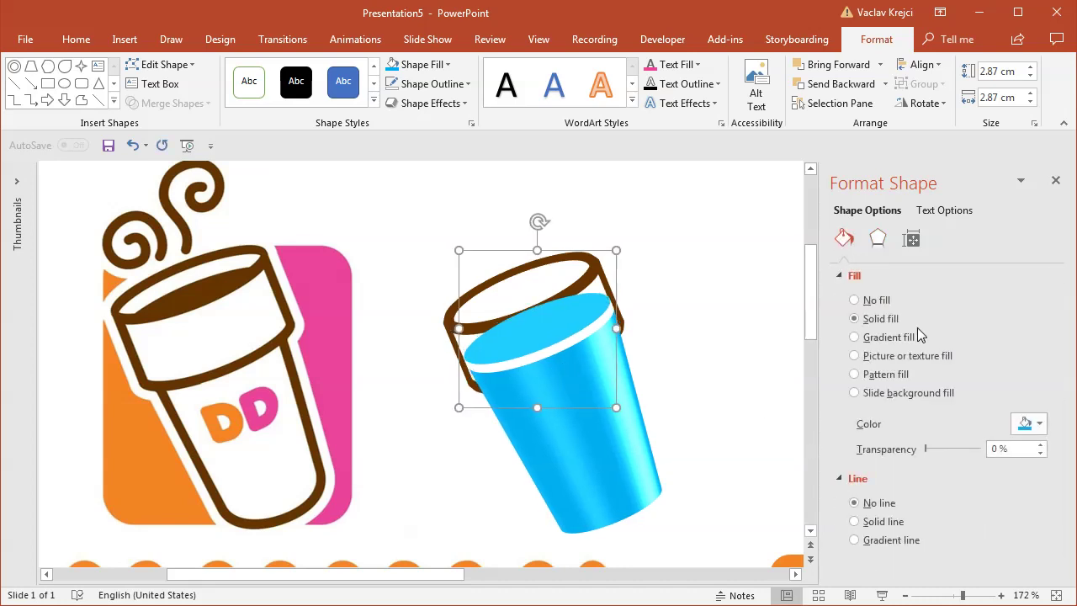
pyautogui.click(1026, 424)
pyautogui.click(1018, 590)
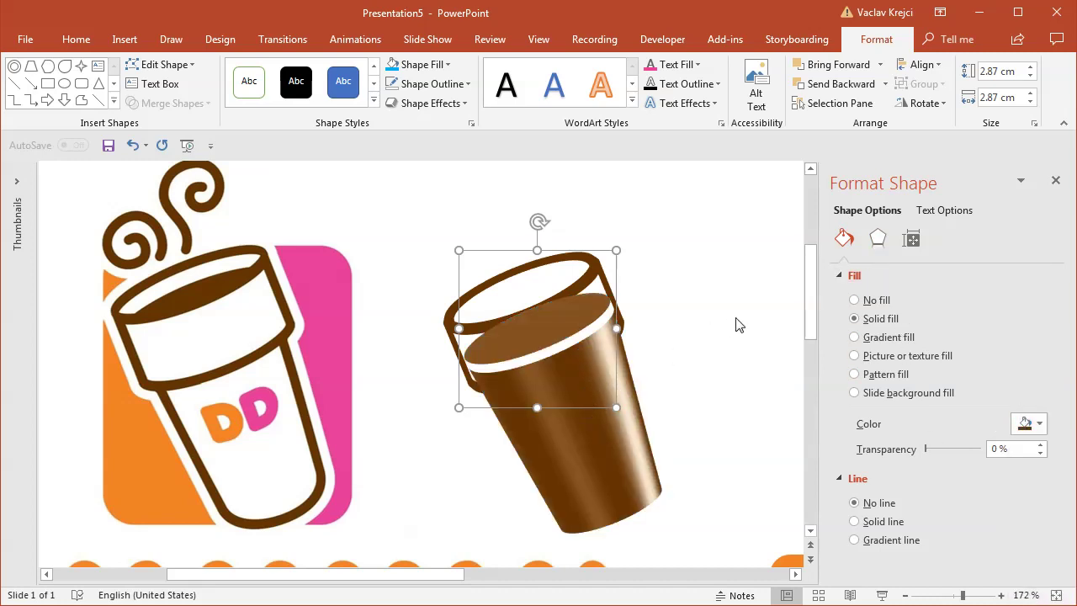
# Apply the Matte 3-D material to the brown cup and duplicate it
pyautogui.click(878, 240)
pyautogui.moveTo(1051, 373); pyautogui.dragTo(1053, 459)
pyautogui.click(877, 396)
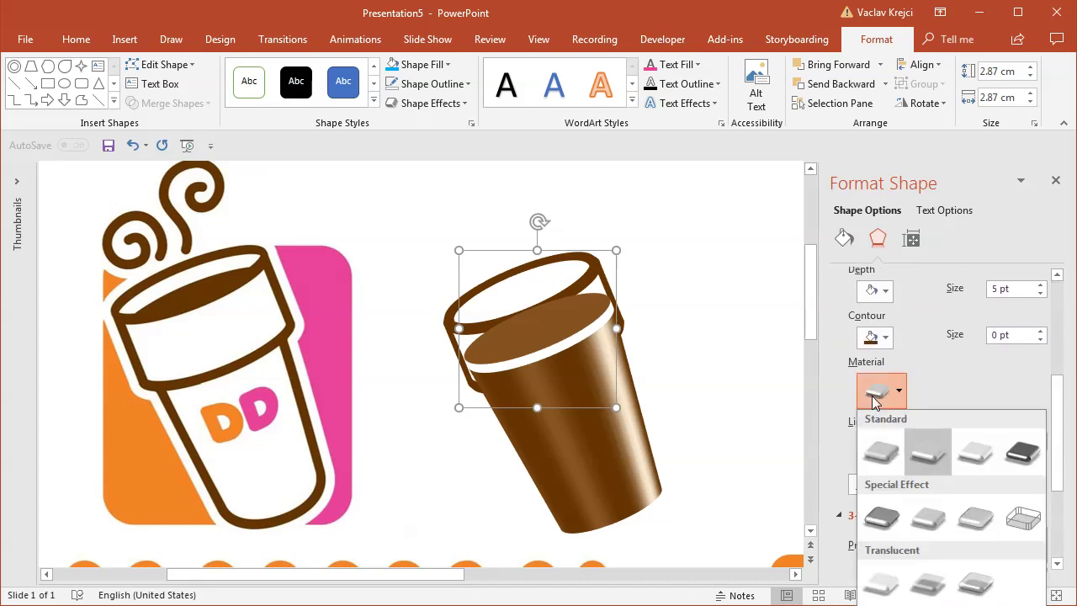
pyautogui.click(881, 451)
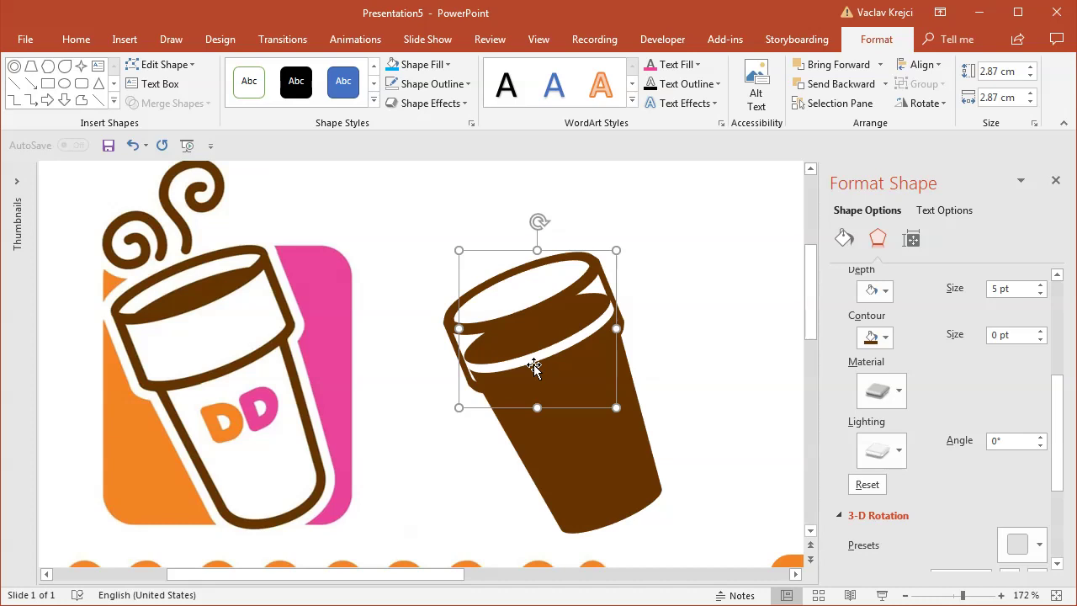
pyautogui.hotkey('ctrl', 'd')
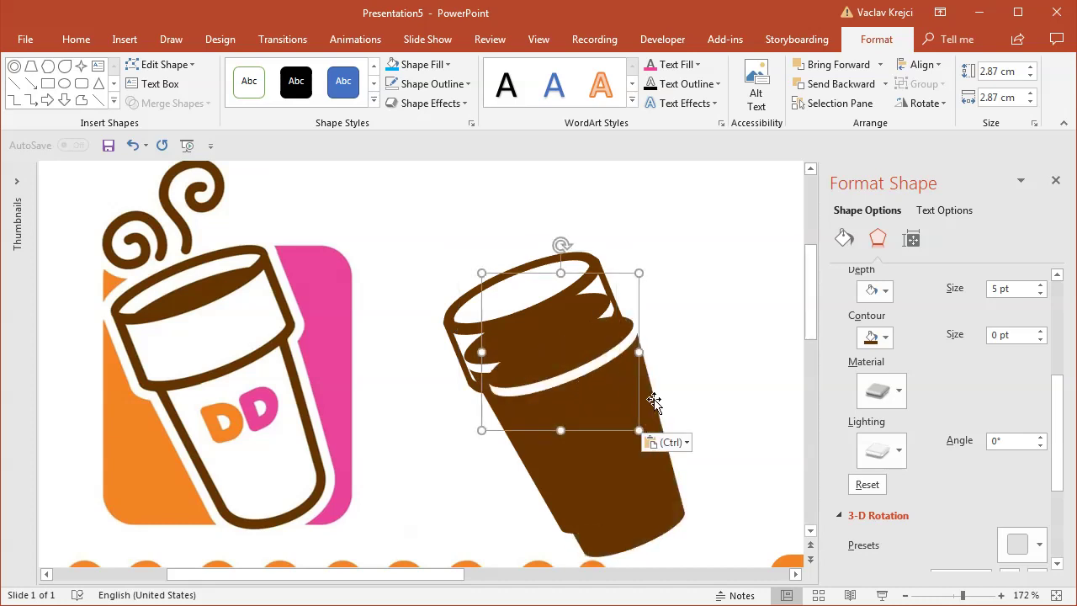
# Make the duplicate cup white and fit it over the brown cup at about 2.65 cm
pyautogui.moveTo(639, 431); pyautogui.dragTo(630, 423)
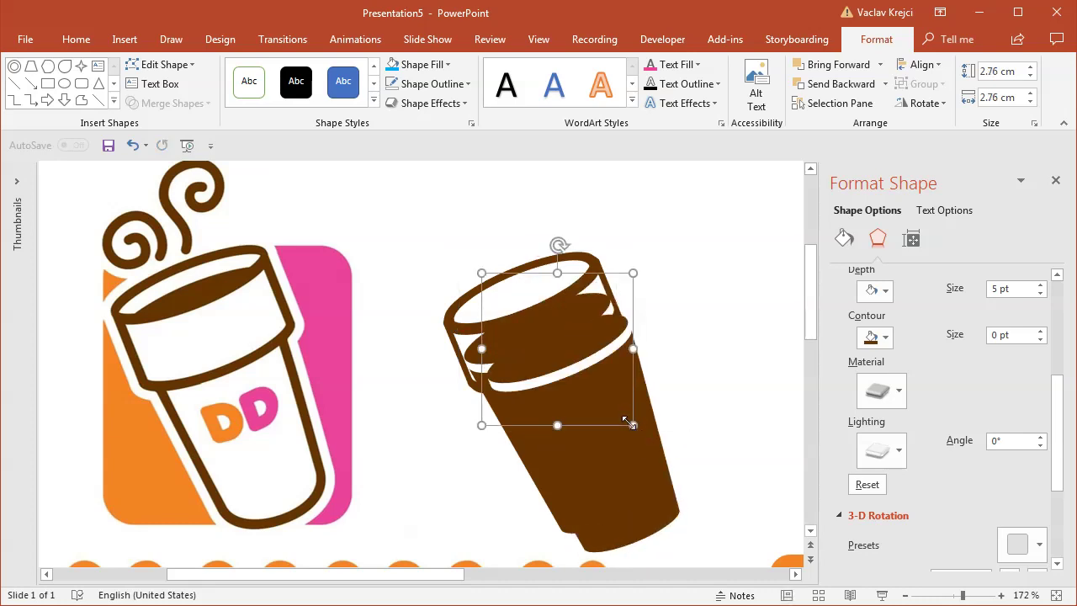
pyautogui.click(844, 238)
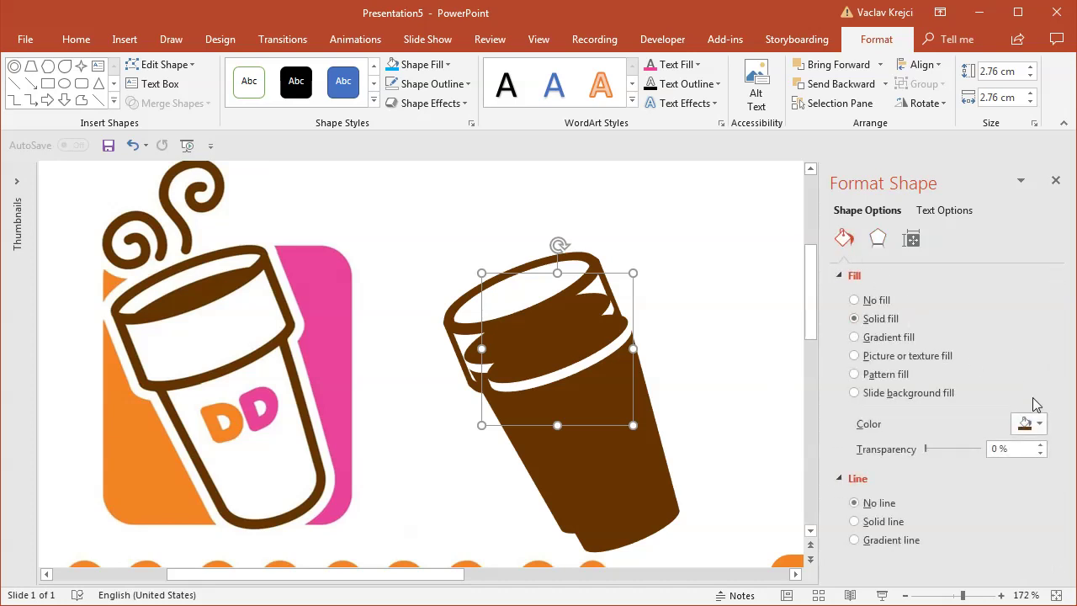
pyautogui.click(1040, 423)
pyautogui.click(1018, 468)
pyautogui.moveTo(634, 464); pyautogui.dragTo(593, 439)
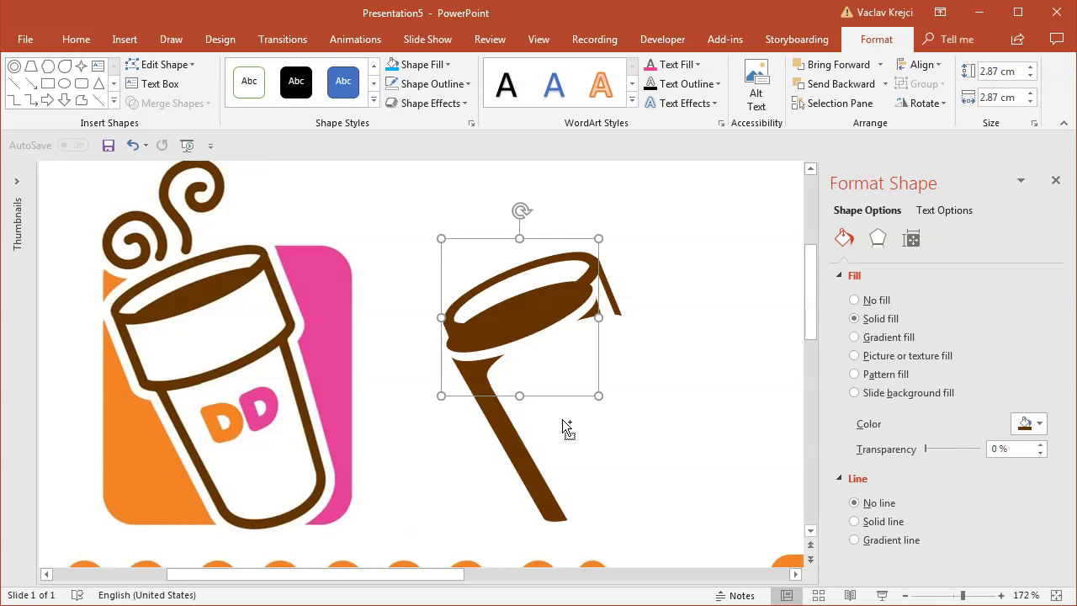
pyautogui.click(132, 145)
pyautogui.moveTo(548, 357); pyautogui.dragTo(627, 477)
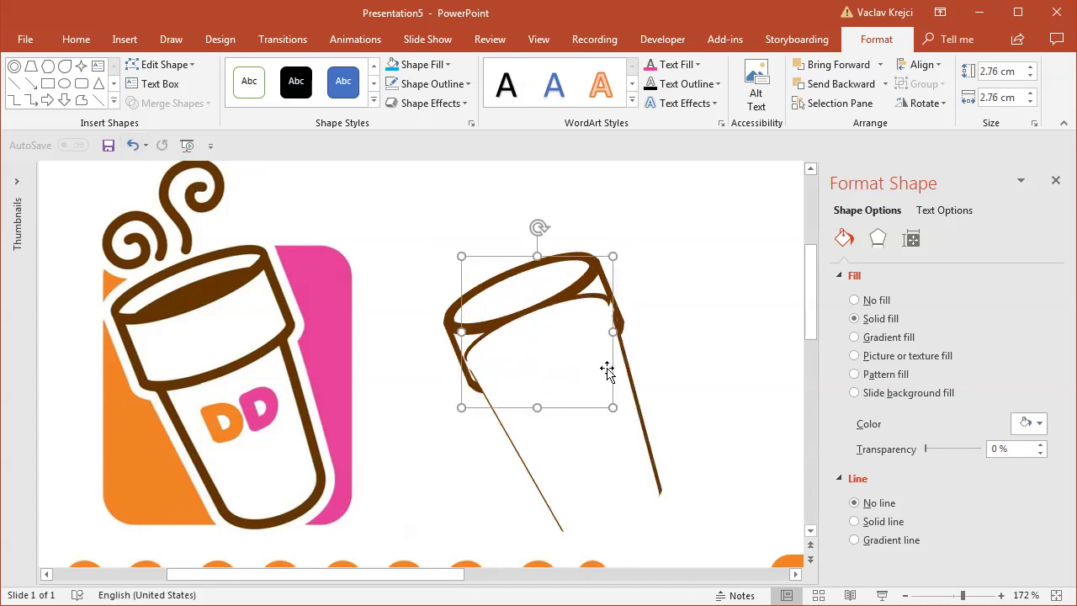
pyautogui.moveTo(613, 406); pyautogui.dragTo(597, 394)
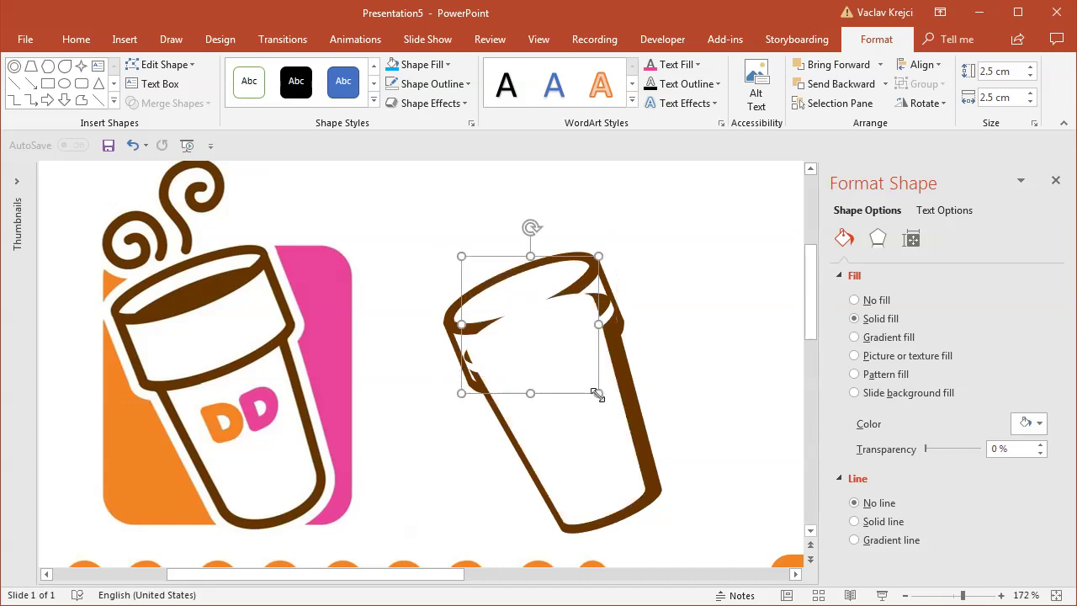
pyautogui.press('Right')
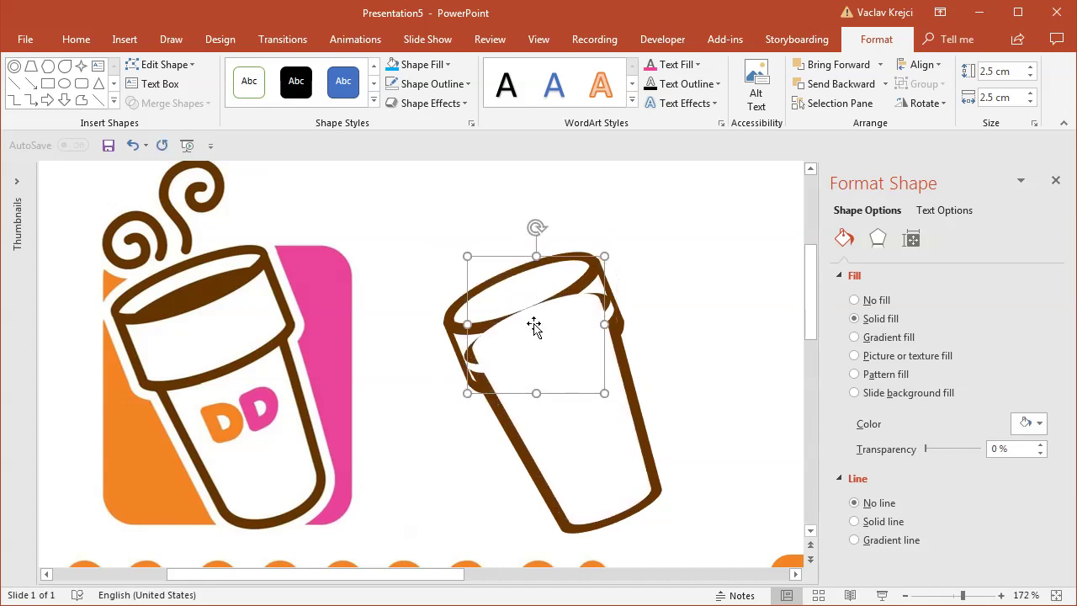
pyautogui.moveTo(466, 254); pyautogui.dragTo(484, 256)
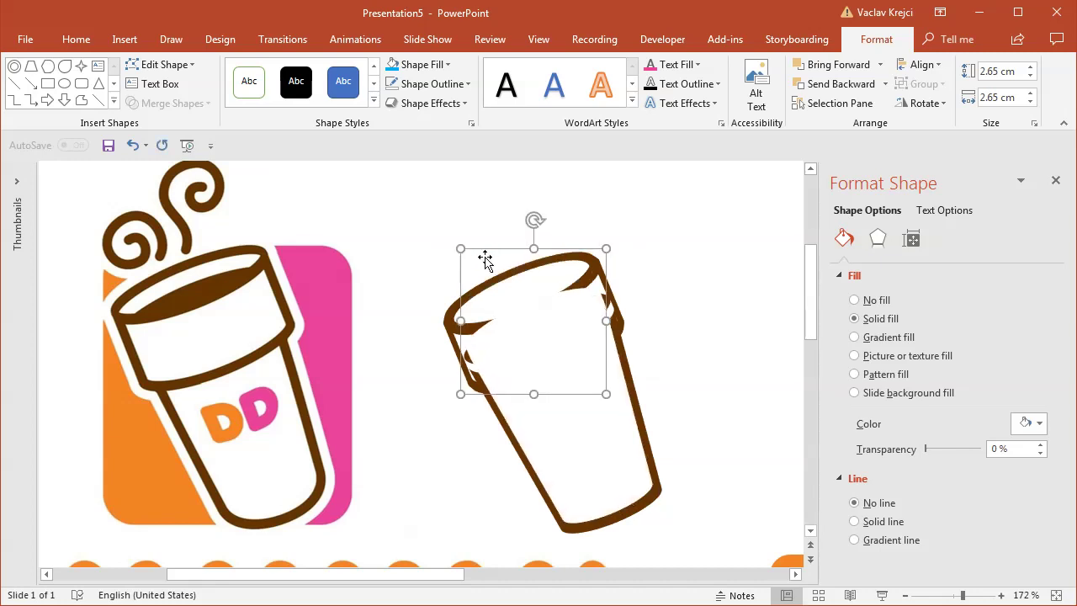
# Bring the cup-top rim shape to the front, keeping its resized dimensions
pyautogui.moveTo(505, 281); pyautogui.dragTo(529, 303)
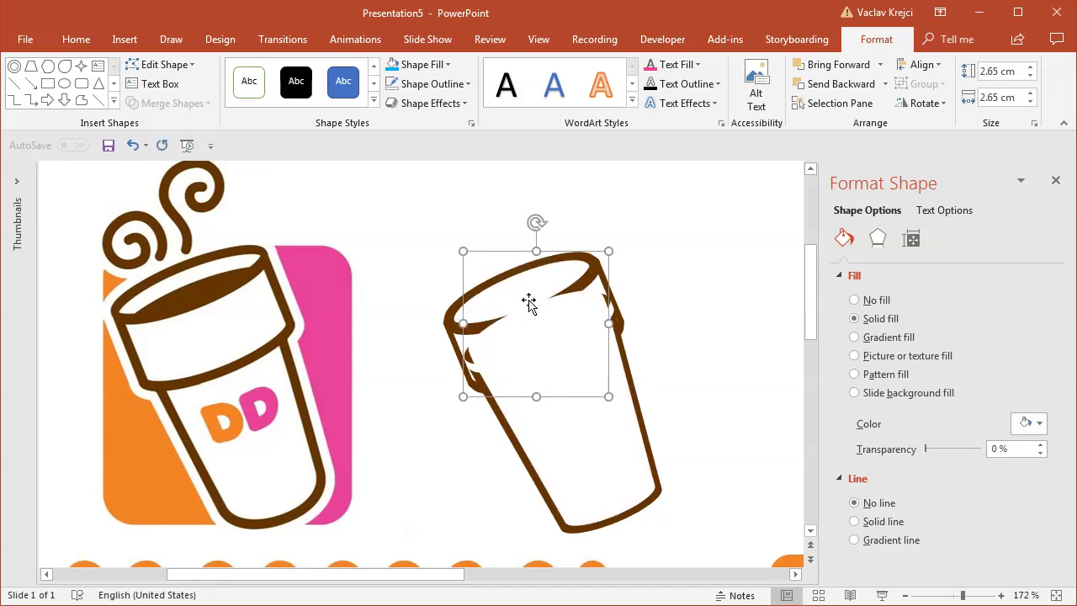
pyautogui.moveTo(608, 399); pyautogui.dragTo(596, 391)
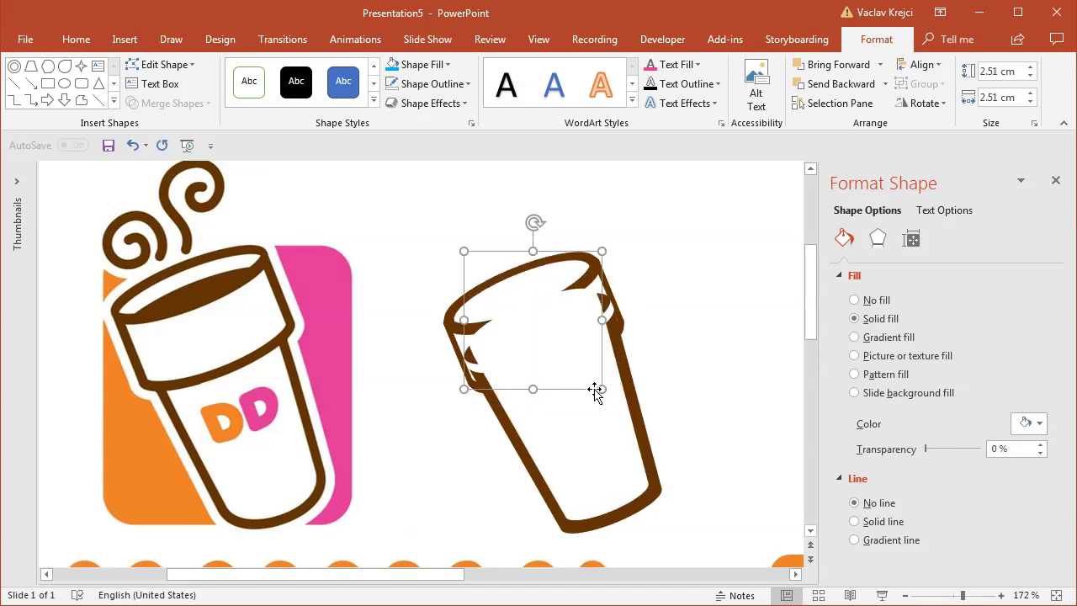
pyautogui.hotkey('ctrl', 'z')
pyautogui.hotkey('ctrl', 'z')
pyautogui.hotkey('ctrl', 'z')
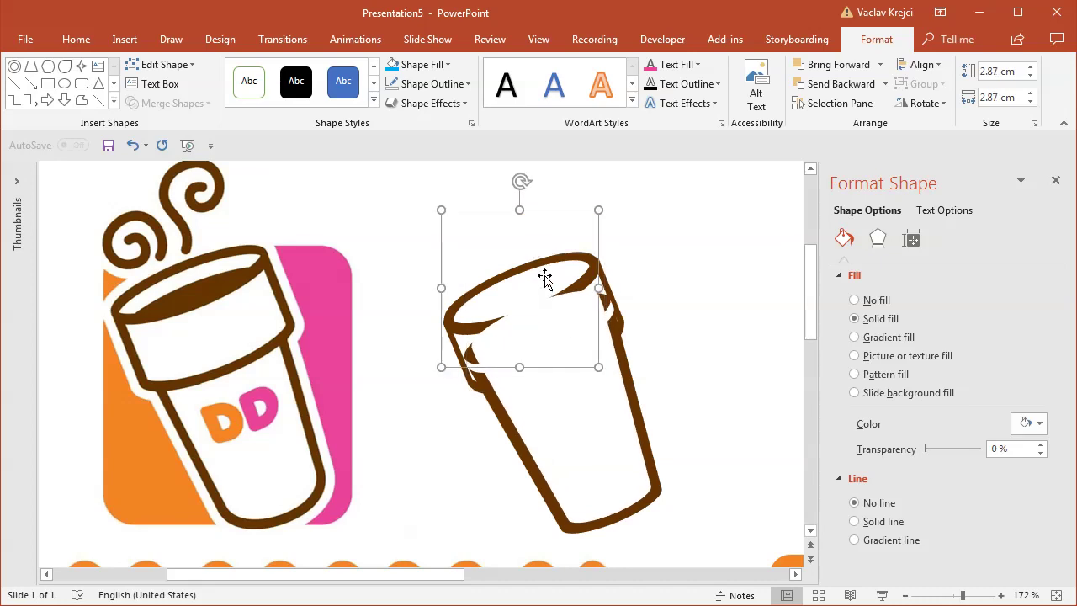
pyautogui.rightClick(556, 287)
pyautogui.click(604, 434)
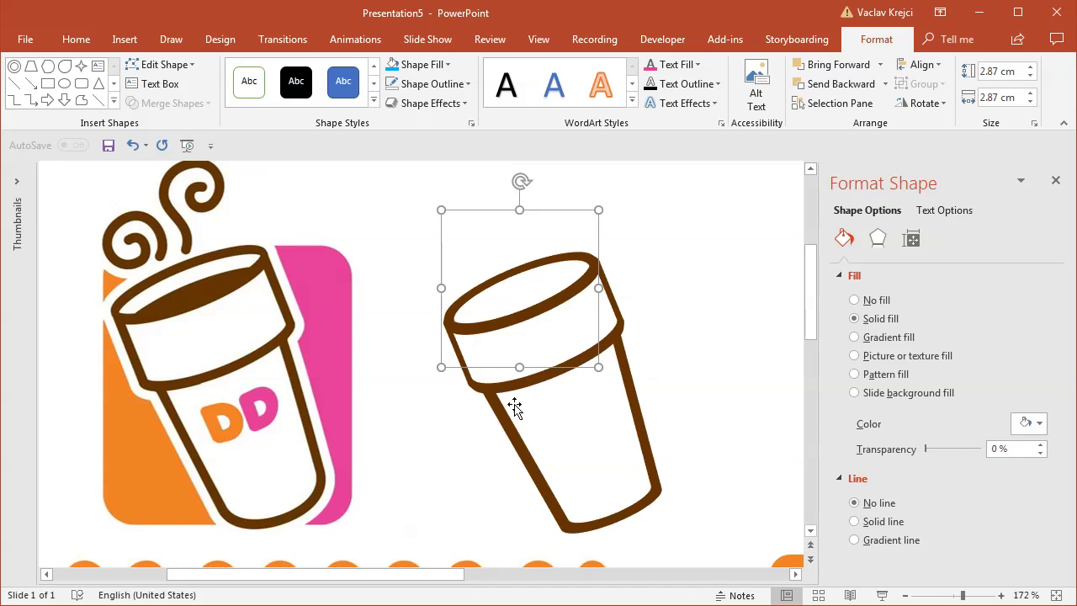
pyautogui.hotkey('ctrl', 'y')
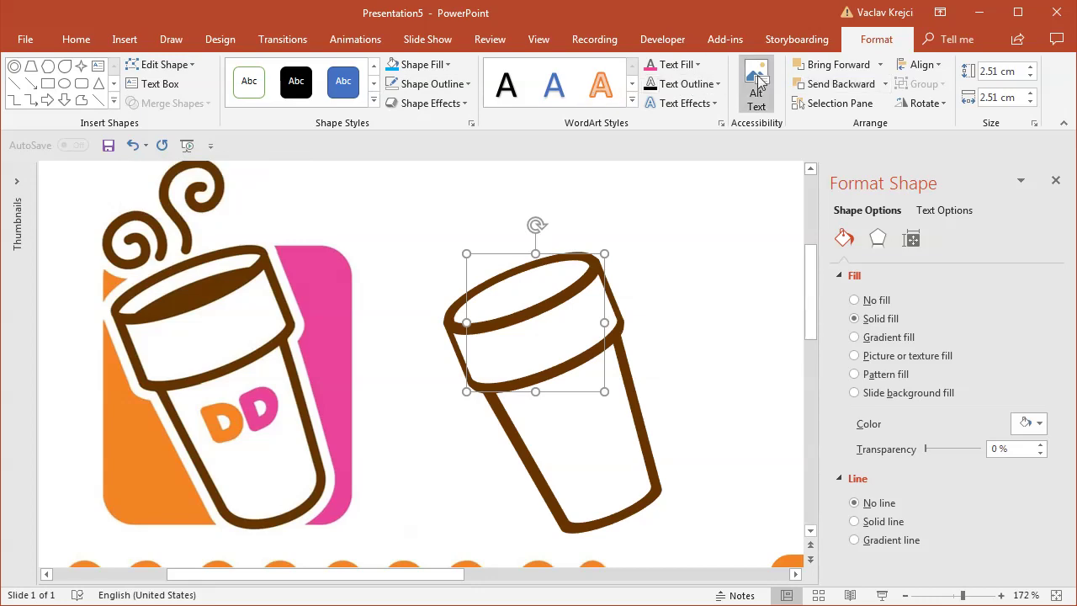
# Add a text box reading 'DD' beside the cup in the Debussy font
pyautogui.click(124, 39)
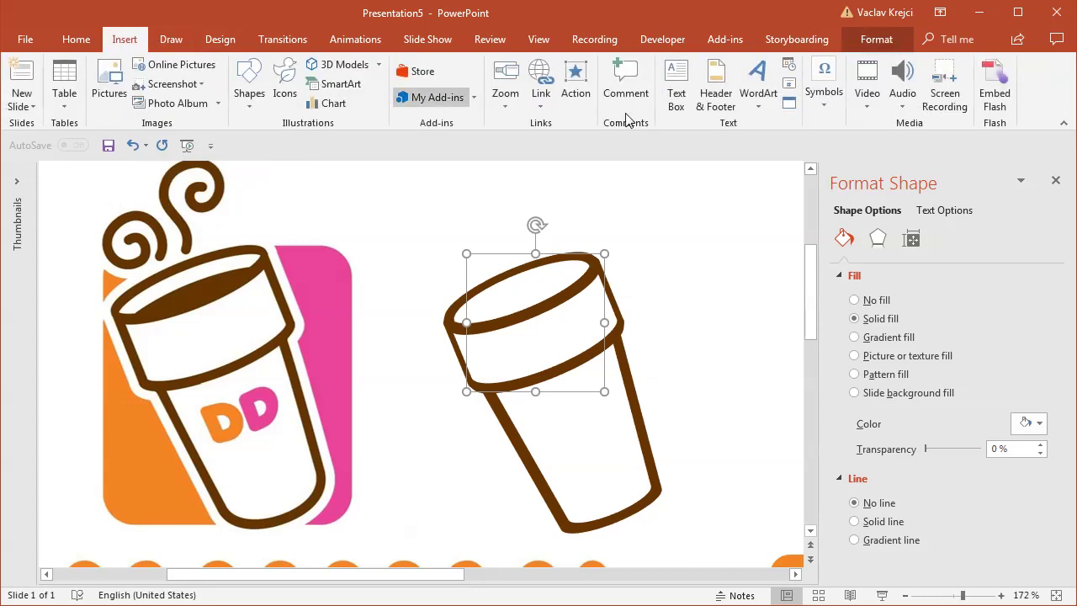
pyautogui.click(677, 92)
pyautogui.moveTo(405, 411); pyautogui.dragTo(432, 466)
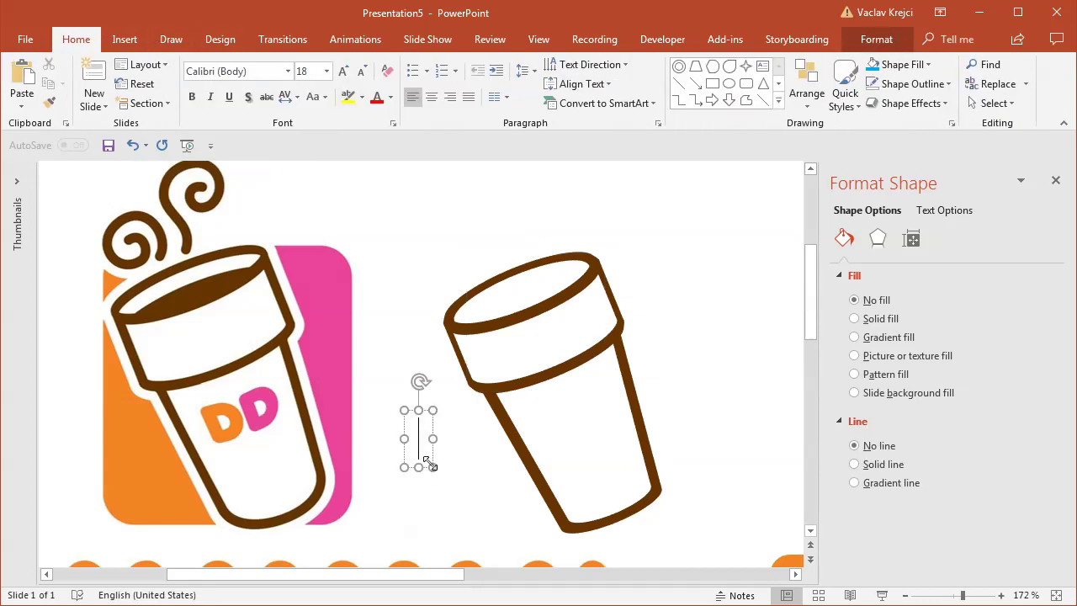
pyautogui.write('DD')
pyautogui.hotkey('ctrl', 'a')
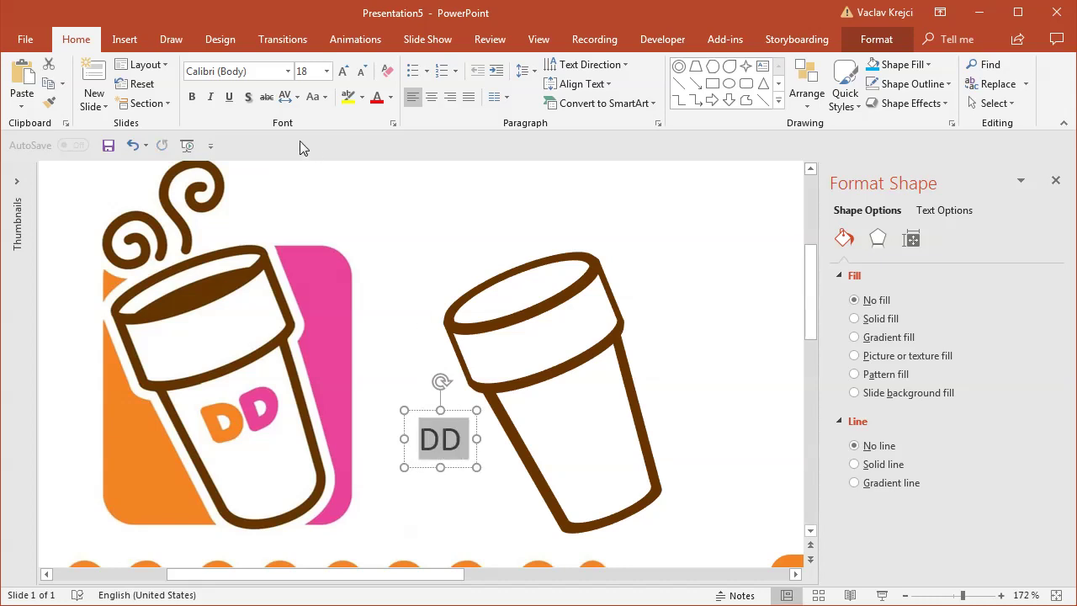
pyautogui.click(288, 71)
pyautogui.click(272, 175)
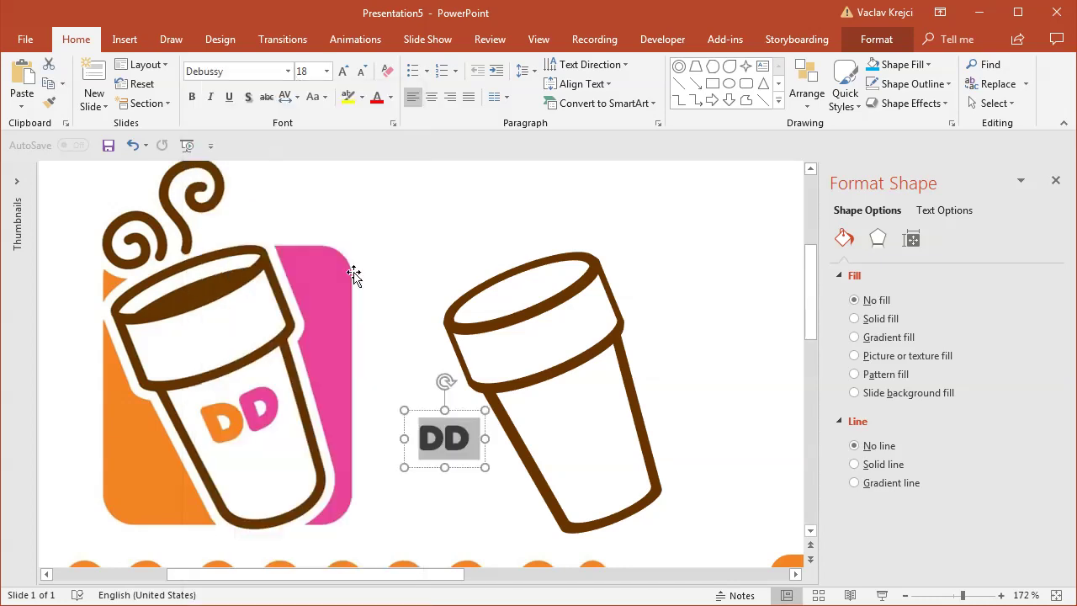
# Colour the first D orange and the second D pink
pyautogui.moveTo(446, 451); pyautogui.dragTo(419, 443)
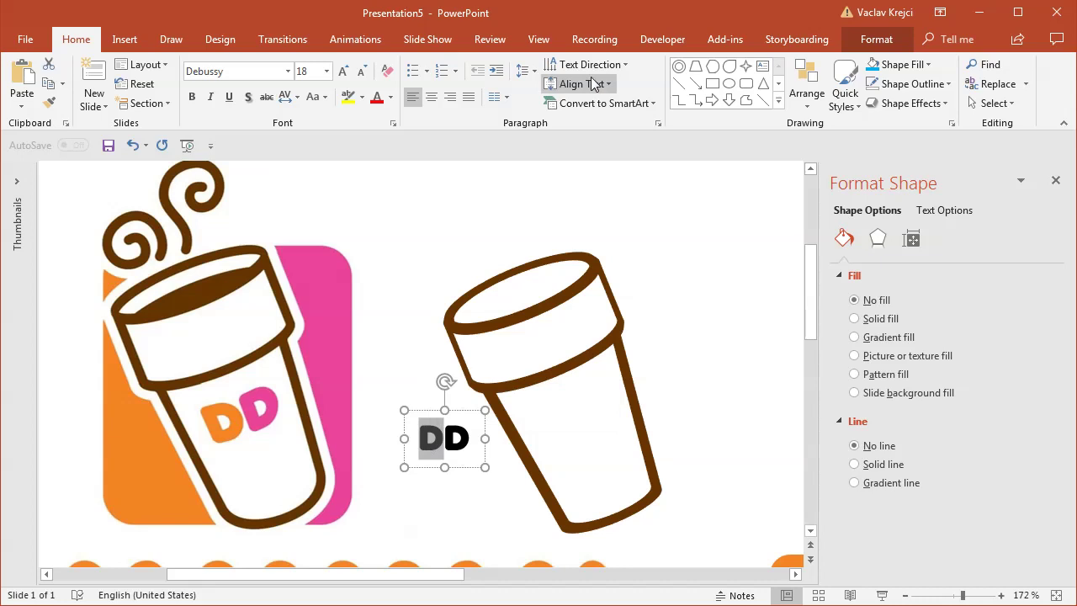
pyautogui.click(852, 42)
pyautogui.click(697, 65)
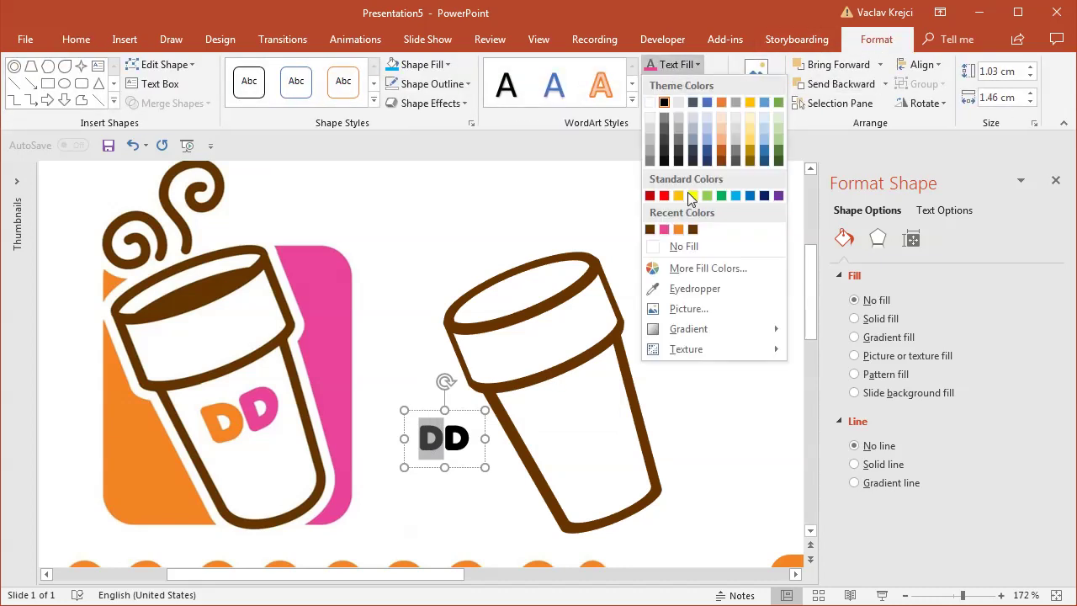
pyautogui.click(677, 230)
pyautogui.moveTo(465, 444); pyautogui.dragTo(454, 438)
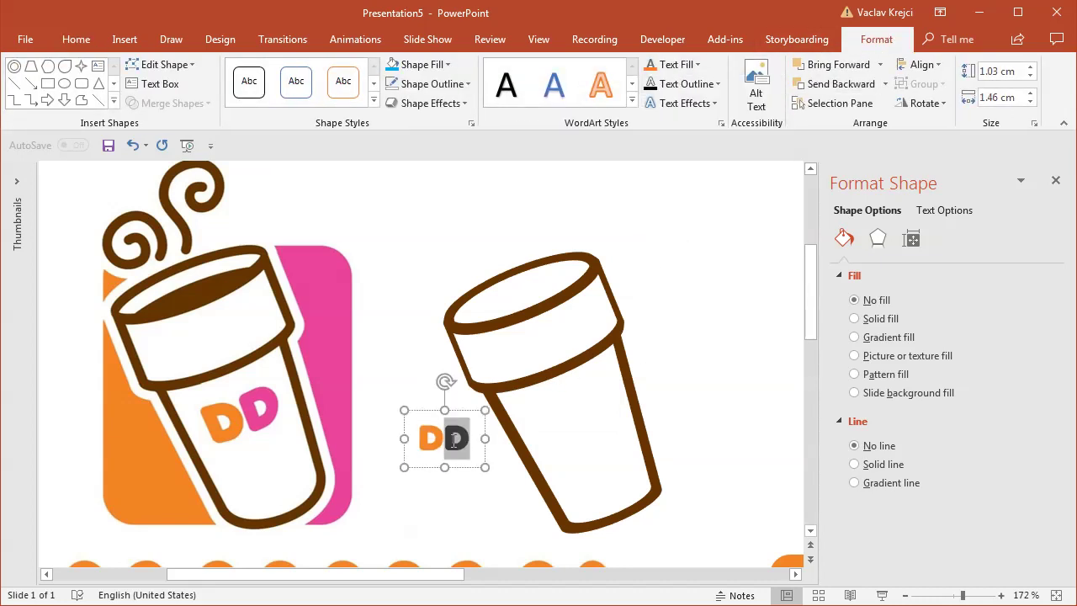
pyautogui.click(698, 65)
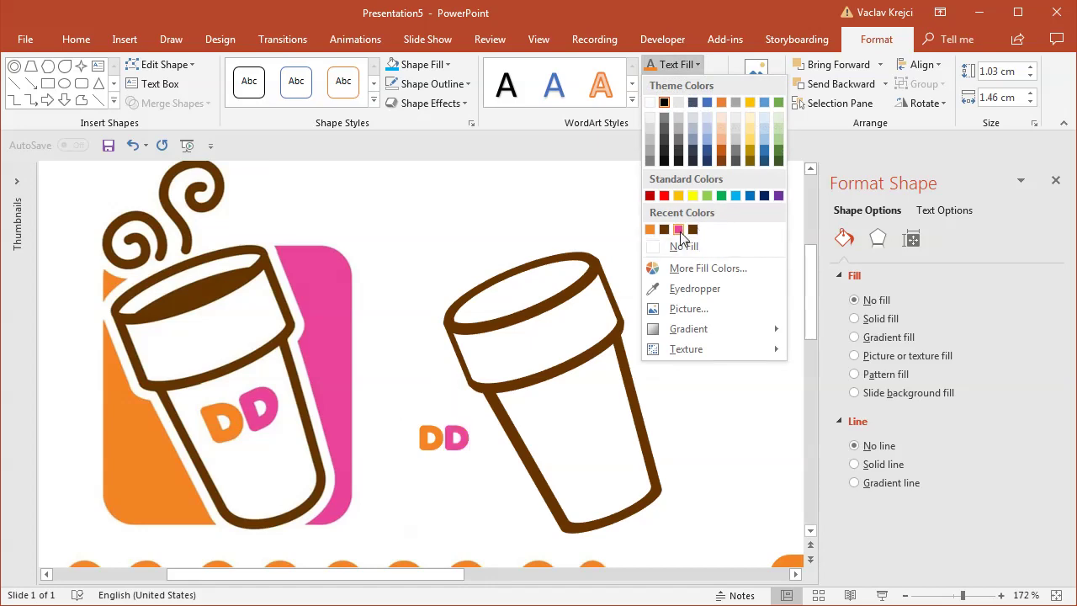
pyautogui.click(673, 232)
# Undo the accidental logo move and tilt the DD label to match the cup
pyautogui.moveTo(437, 402)
pyautogui.mouseDown()
pyautogui.moveTo(419, 382)
pyautogui.moveTo(420, 396)
pyautogui.mouseUp()
pyautogui.click(132, 145)
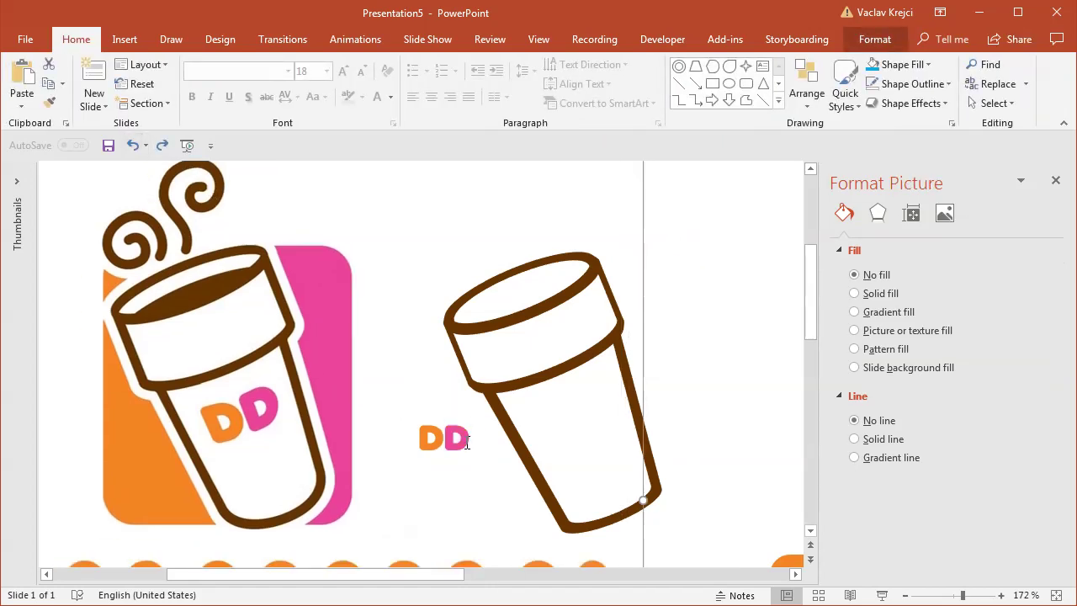
pyautogui.click(469, 446)
pyautogui.moveTo(446, 383); pyautogui.dragTo(573, 381)
# Enlarge the DD text two sizes and apply the Warp Down transform
pyautogui.click(343, 72)
pyautogui.click(343, 72)
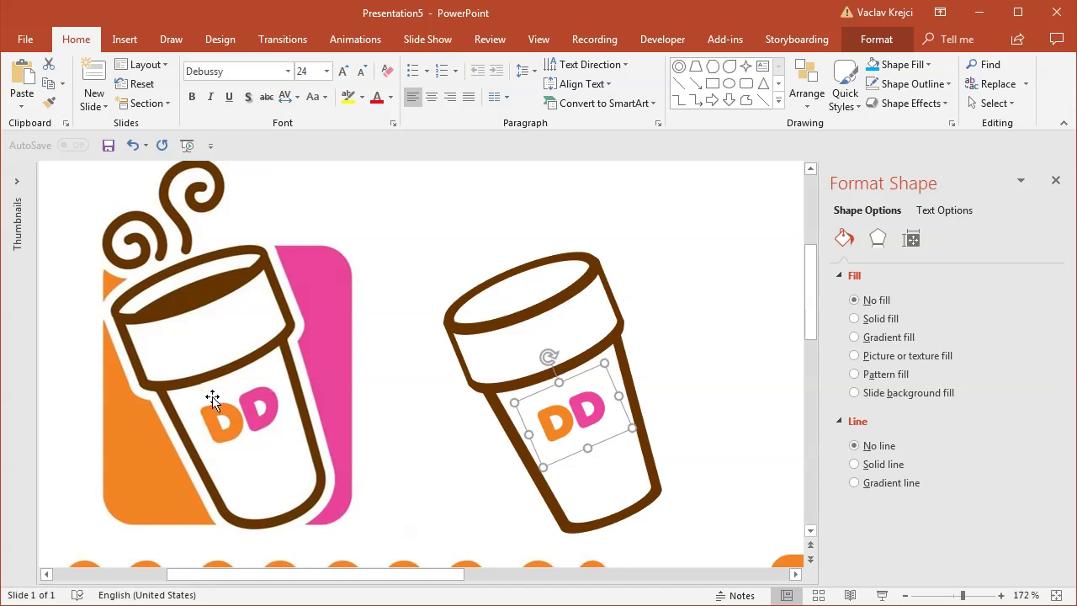
pyautogui.click(876, 39)
pyautogui.click(709, 108)
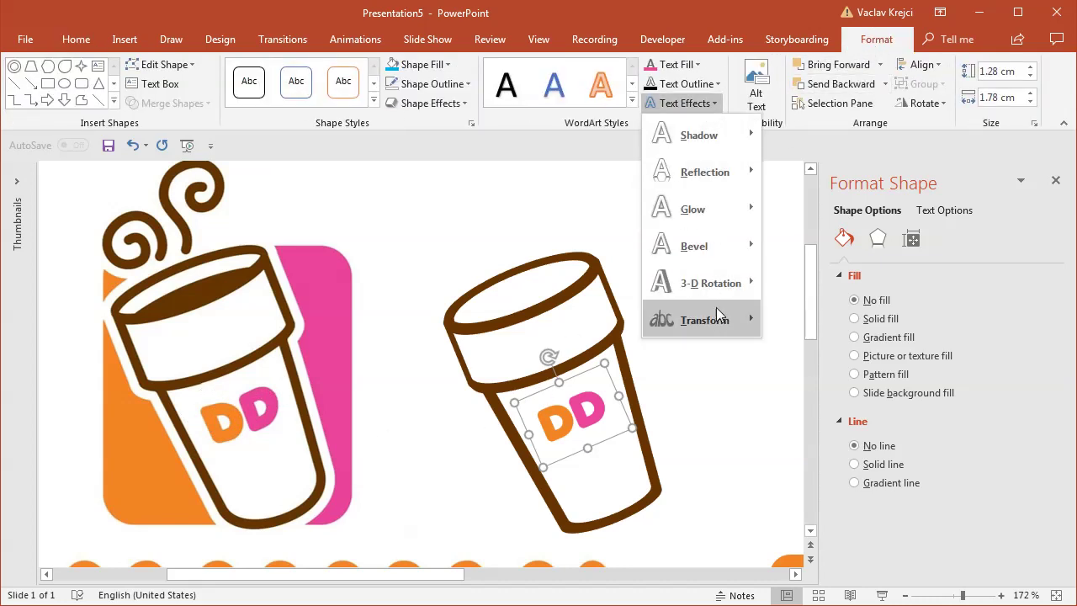
pyautogui.moveTo(717, 324)
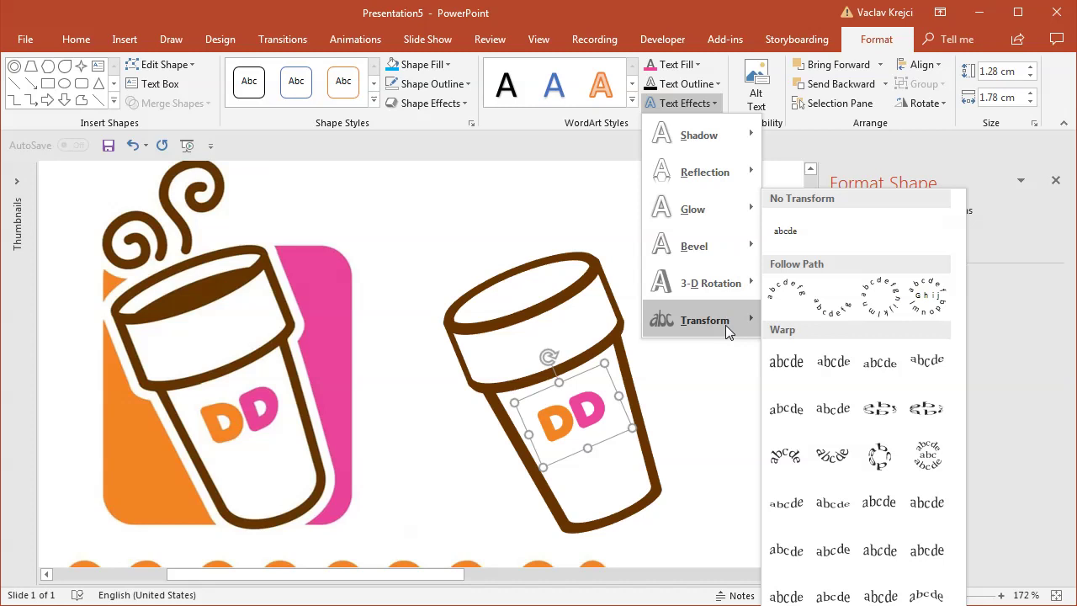
pyautogui.click(929, 502)
# Deepen the warp, position DD on the cup, shrink it one size and narrow the box
pyautogui.moveTo(564, 392); pyautogui.dragTo(559, 453)
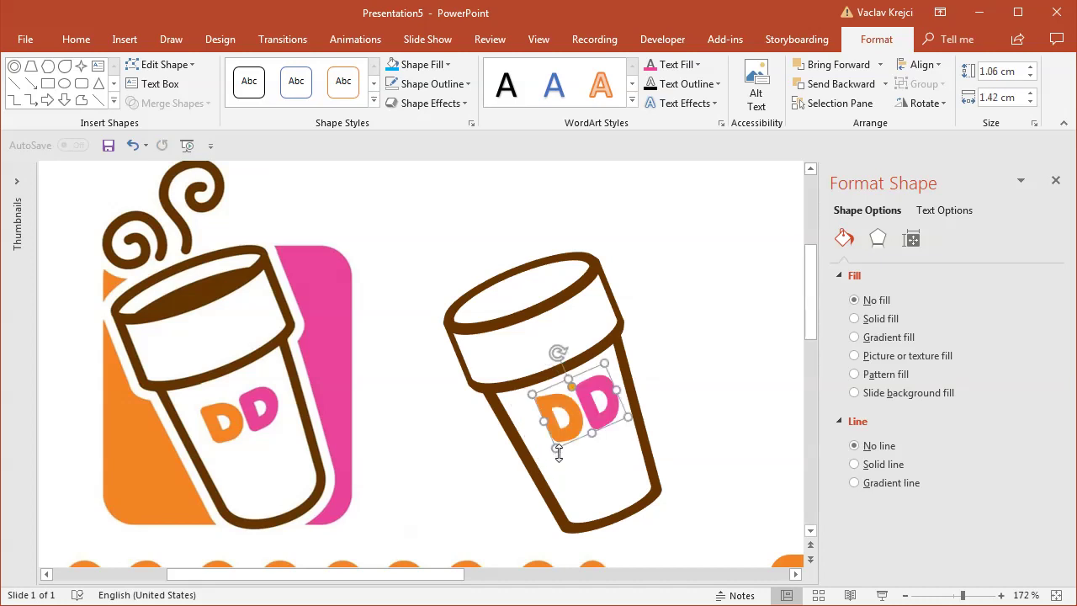
pyautogui.moveTo(587, 378)
pyautogui.mouseDown()
pyautogui.moveTo(571, 378)
pyautogui.moveTo(579, 387)
pyautogui.mouseUp()
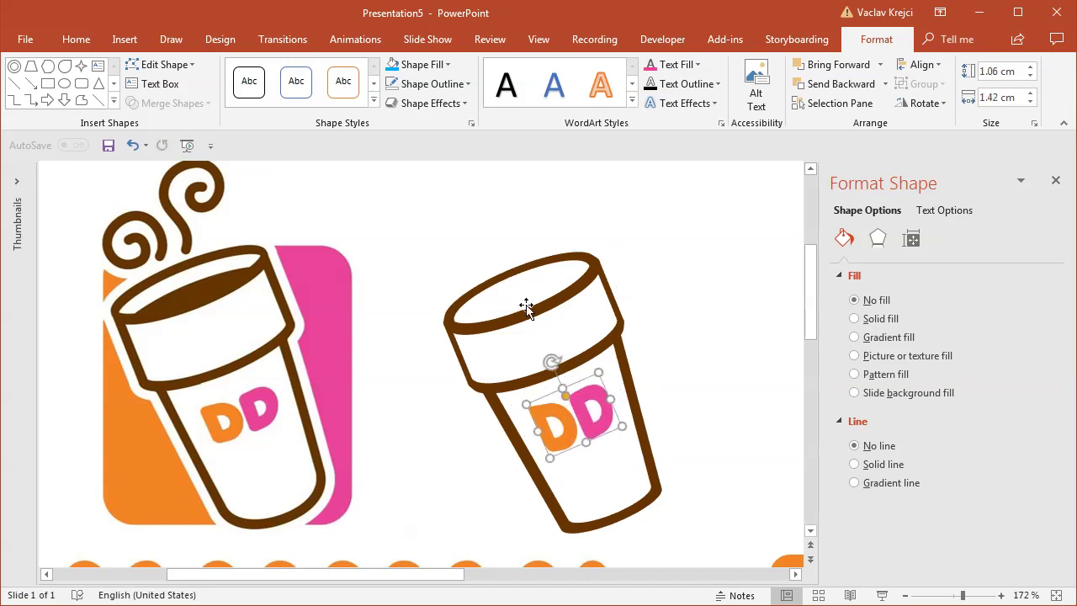
pyautogui.click(75, 39)
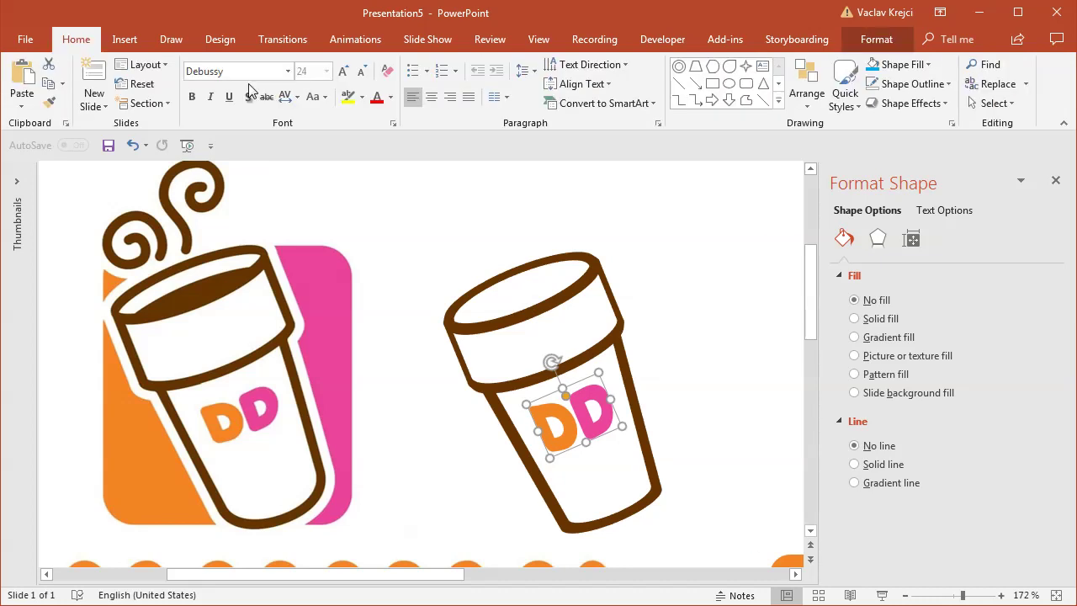
pyautogui.click(363, 76)
pyautogui.moveTo(624, 426); pyautogui.dragTo(602, 416)
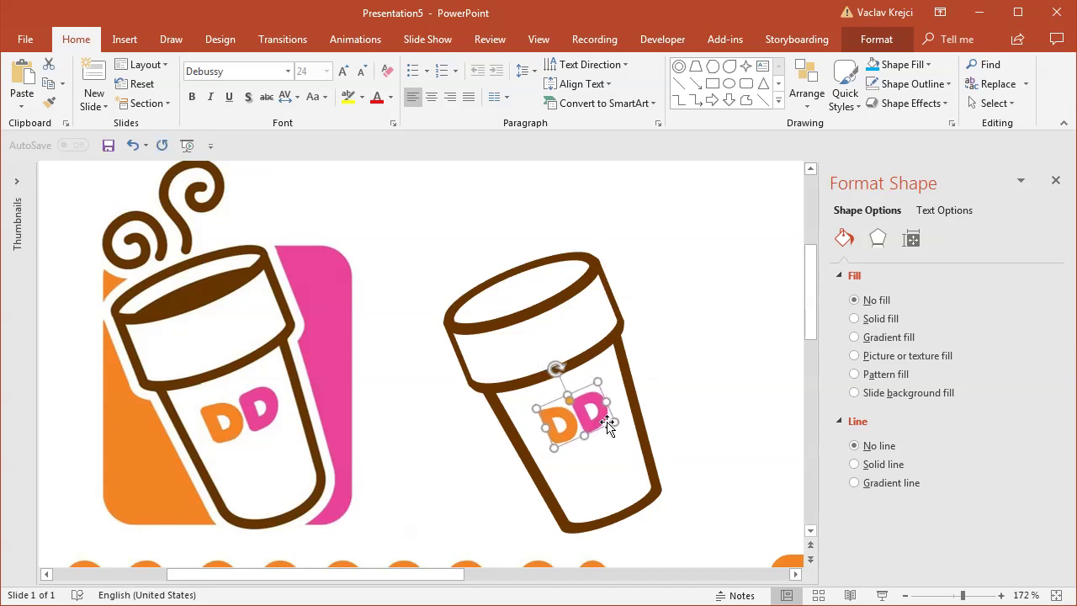
pyautogui.click(671, 423)
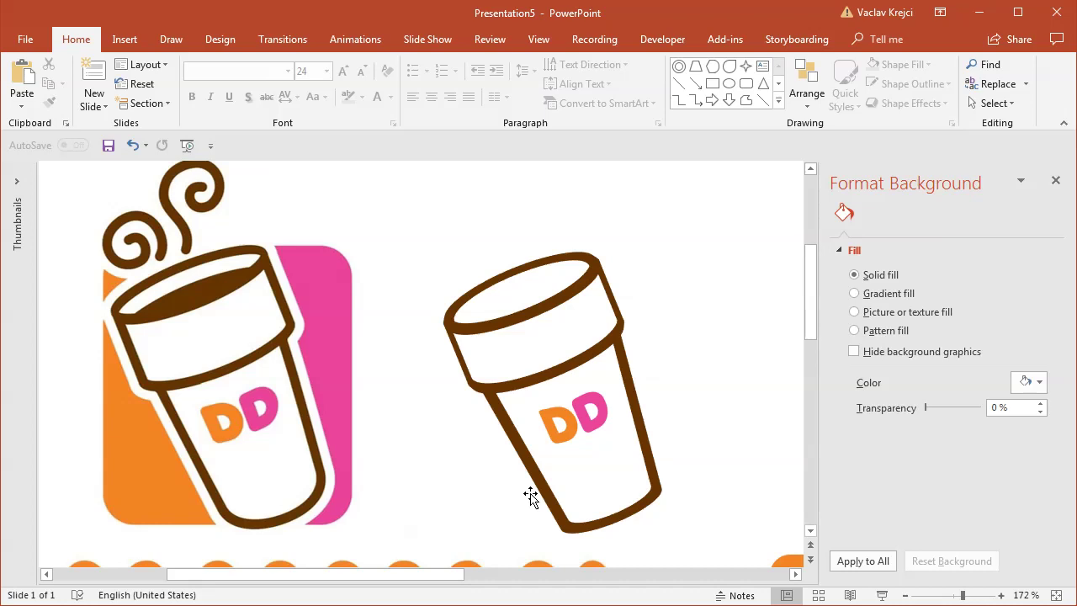
# Change the rim shape's 3-D contour size from 6 pt to 7 pt
pyautogui.click(561, 345)
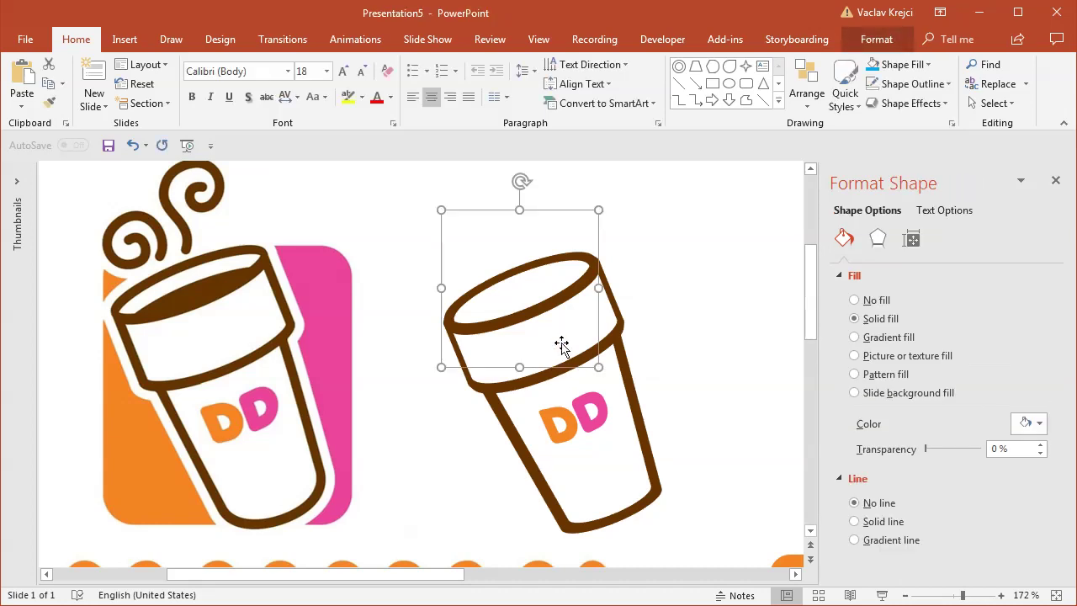
pyautogui.click(877, 239)
pyautogui.moveTo(1061, 377); pyautogui.dragTo(1059, 463)
pyautogui.click(978, 360)
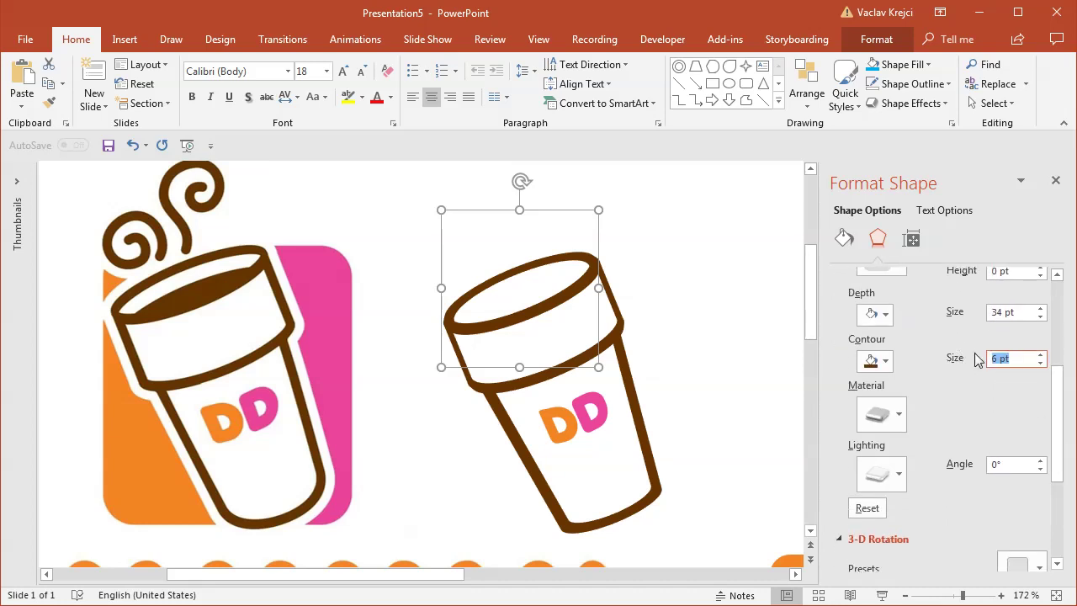
pyautogui.write('7')
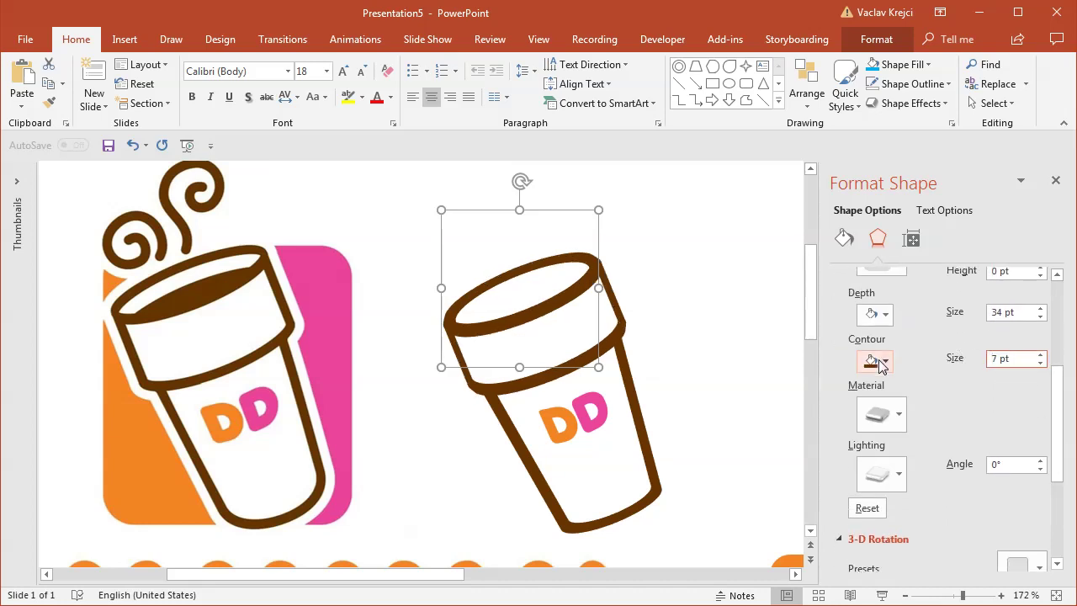